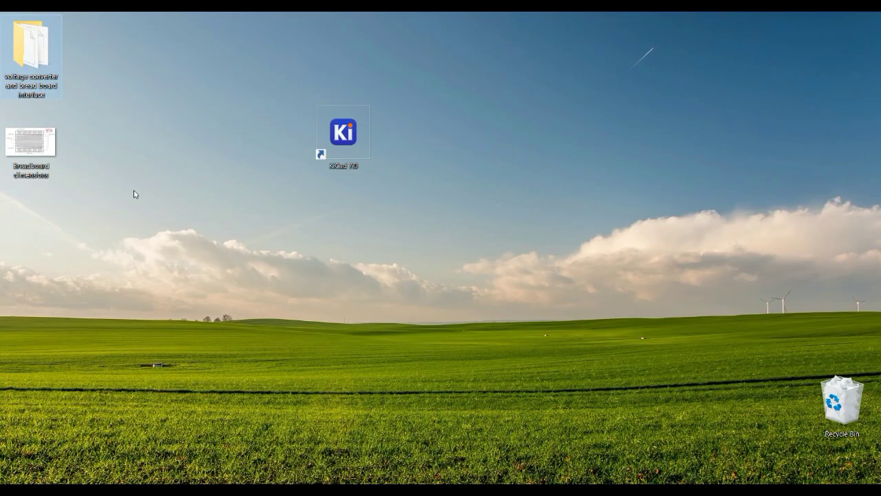
# Open the voltage converter project's Gerber folder and select all twelve files
pyautogui.doubleClick(39, 53)
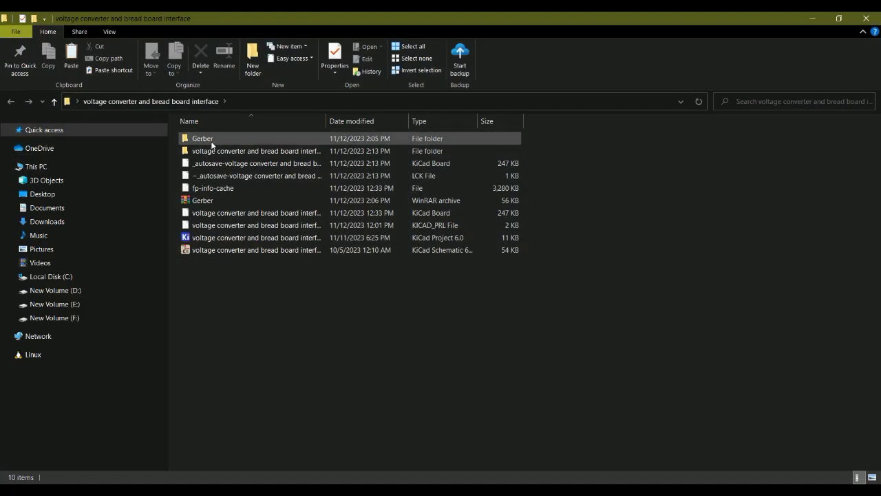
pyautogui.doubleClick(206, 141)
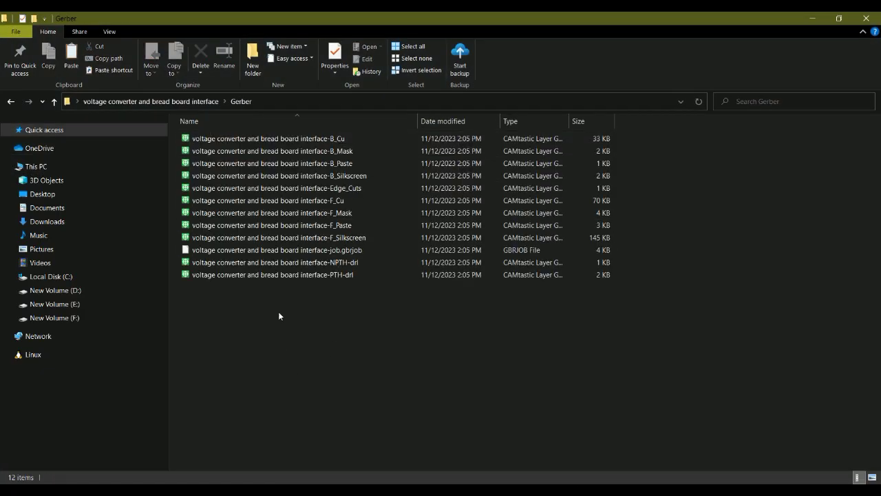
pyautogui.moveTo(279, 315); pyautogui.dragTo(264, 156)
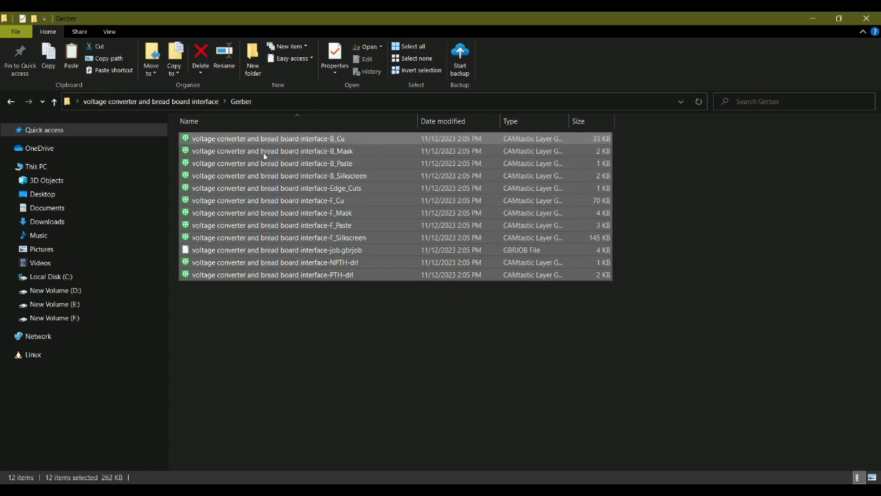
# Review the NPTH-drl and PTH-drl drill files, then minimize Explorer to the desktop
pyautogui.click(273, 317)
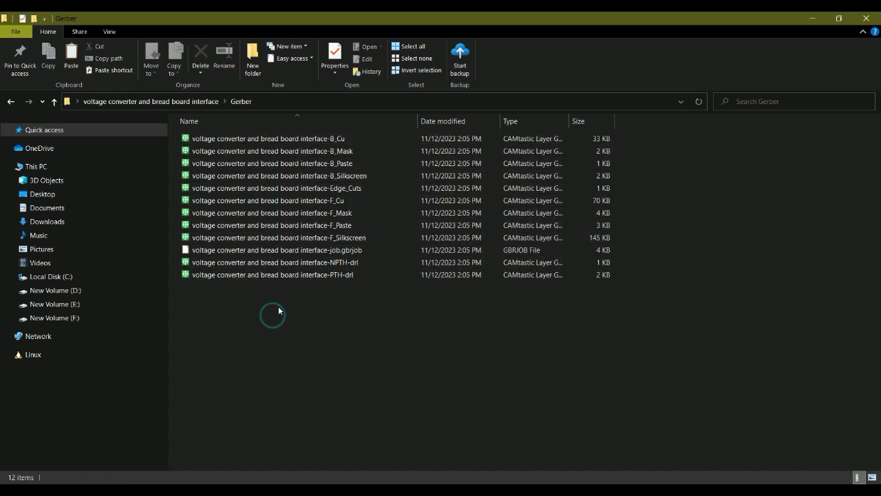
pyautogui.click(357, 266)
pyautogui.click(356, 276)
pyautogui.click(351, 305)
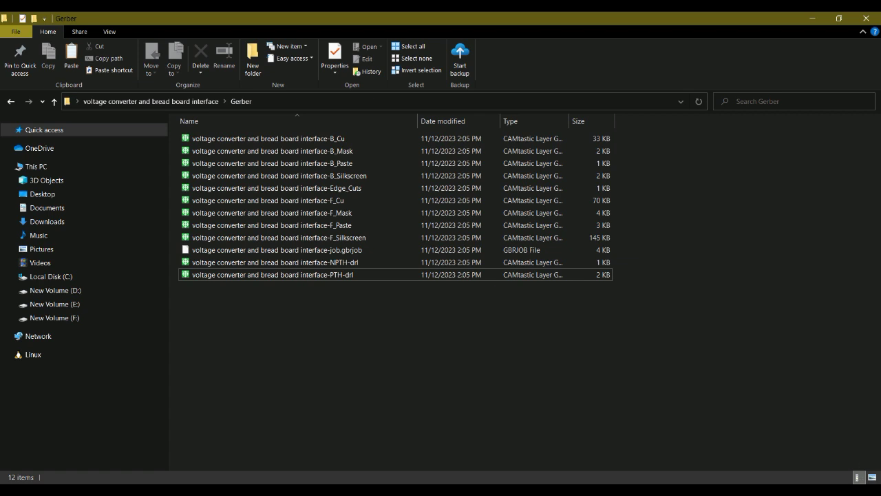
pyautogui.press('super+d')
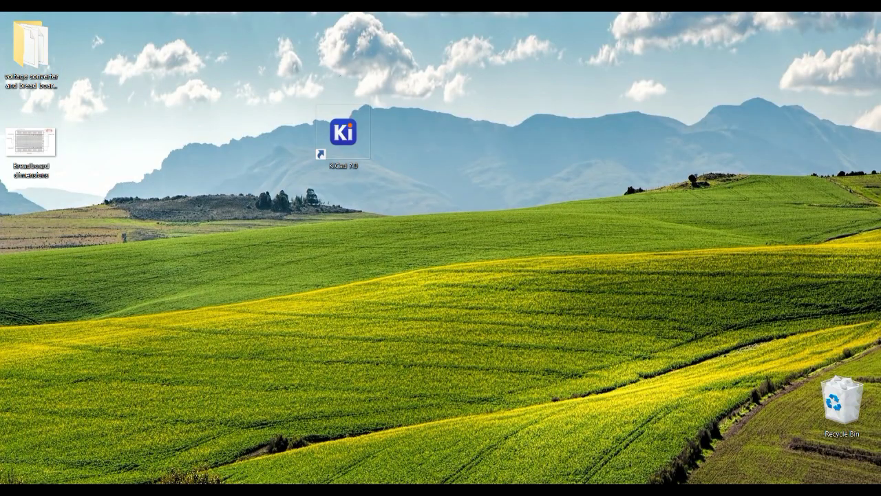
# Bring the voltage converter project manager forward and start Gerber Viewer from it
pyautogui.moveTo(321, 490)
pyautogui.click(292, 460)
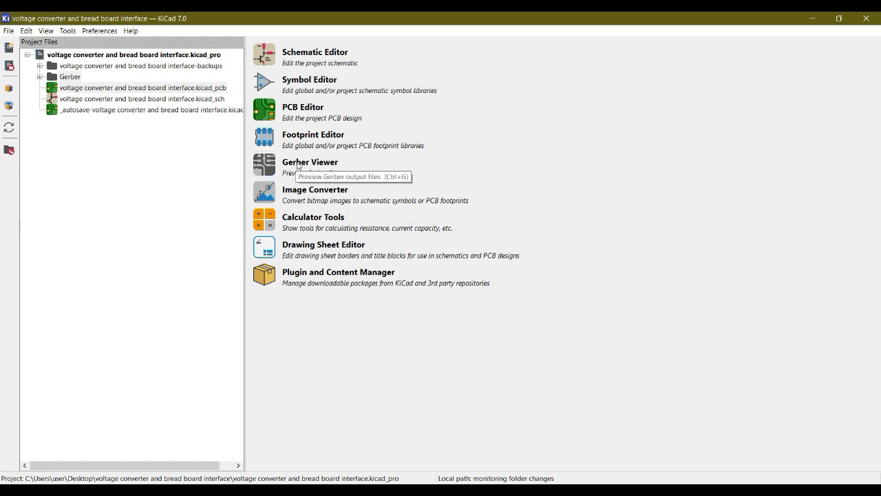
pyautogui.click(262, 169)
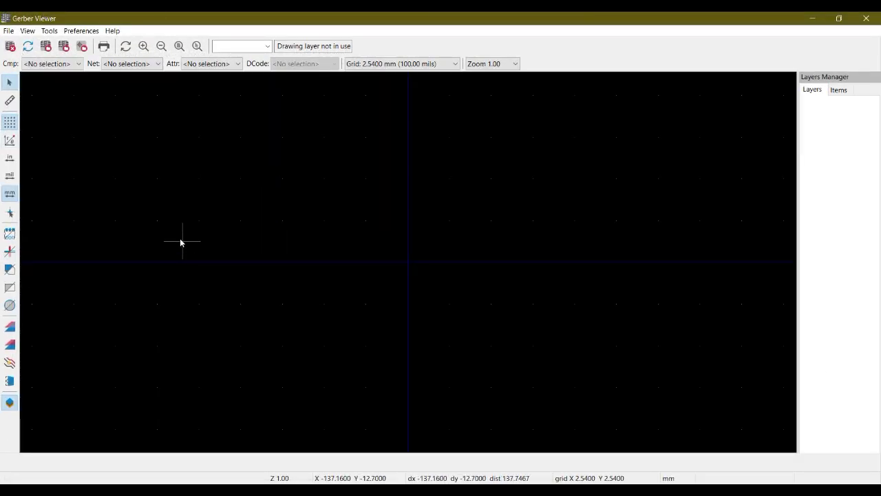
# Load B_Cu.gbr from the Gerber folder using Open Autodetected File(s)
pyautogui.click(8, 31)
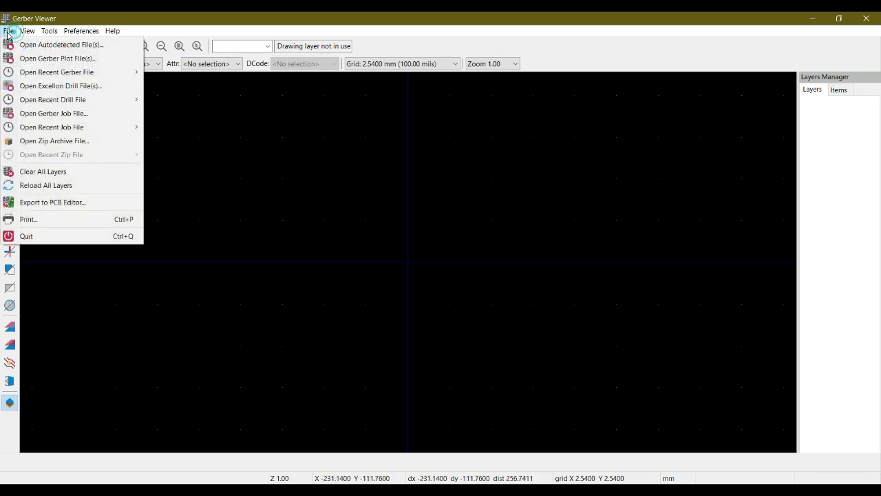
pyautogui.click(42, 45)
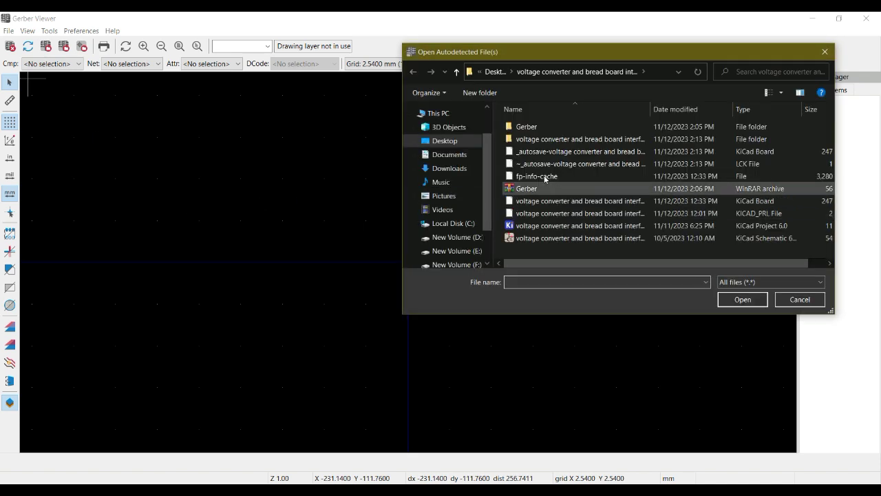
pyautogui.doubleClick(537, 128)
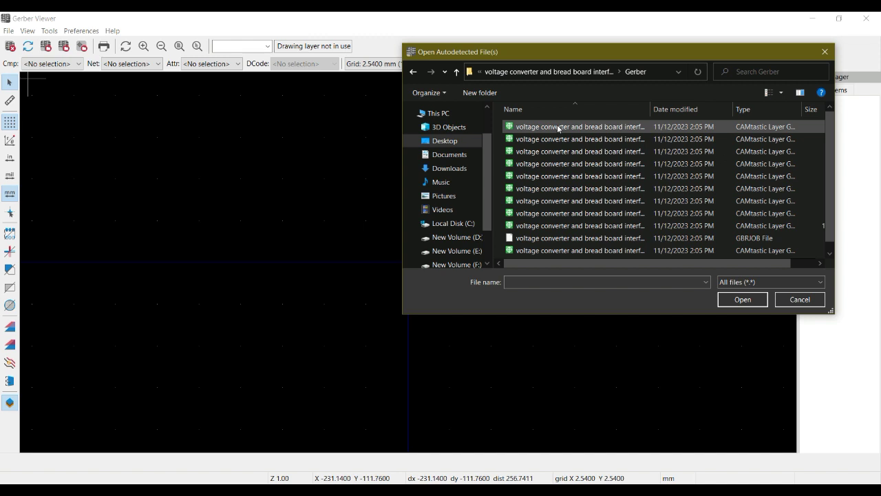
pyautogui.doubleClick(559, 128)
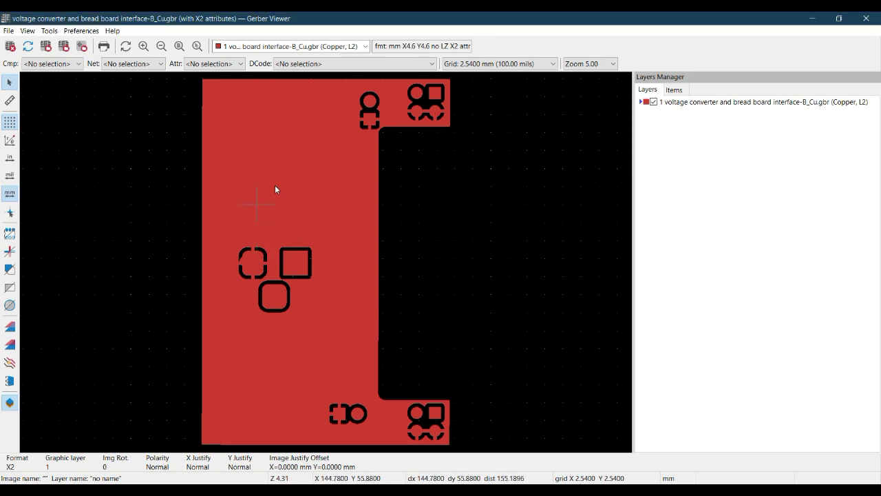
# Clear all loaded layers and reopen the Gerber folder in the autodetect file picker
pyautogui.click(9, 31)
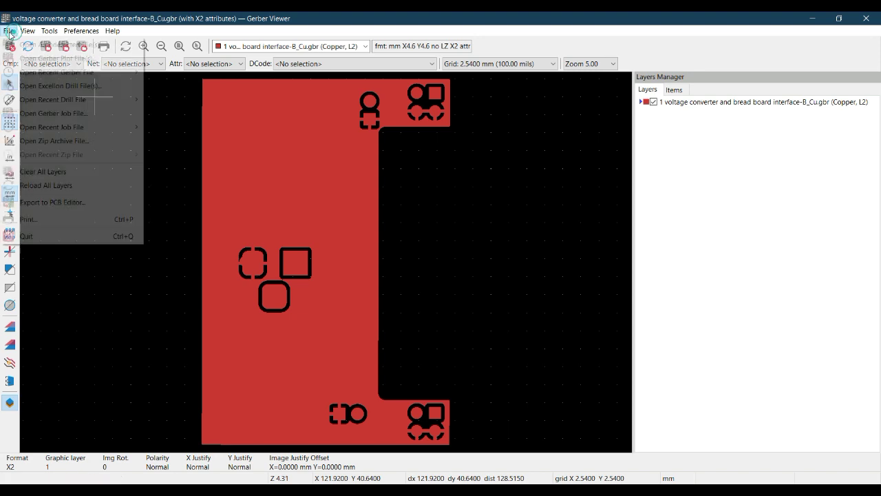
pyautogui.click(43, 170)
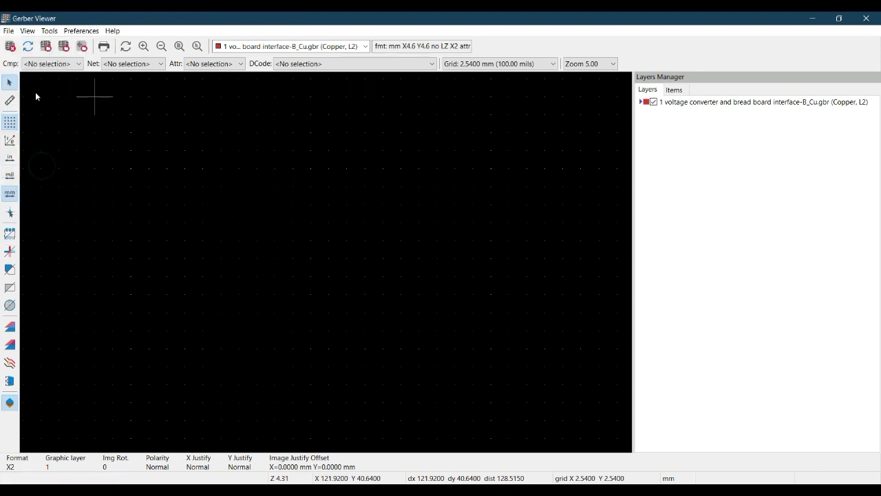
pyautogui.click(9, 31)
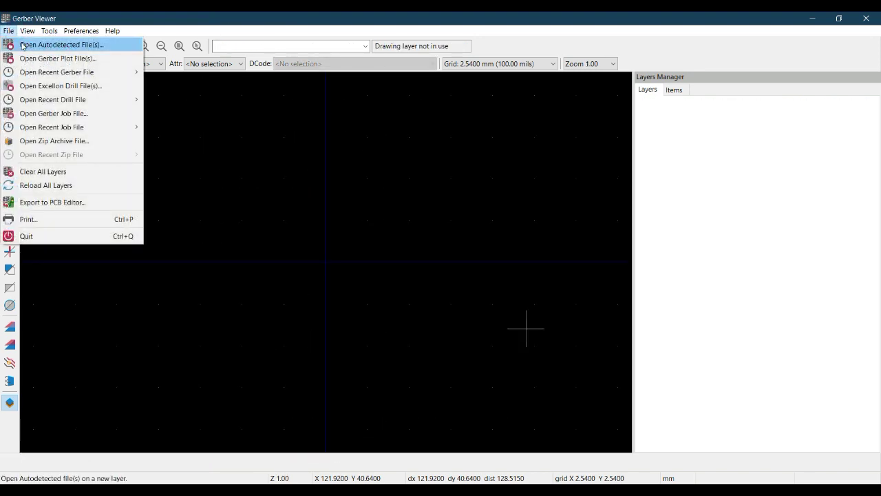
pyautogui.click(22, 44)
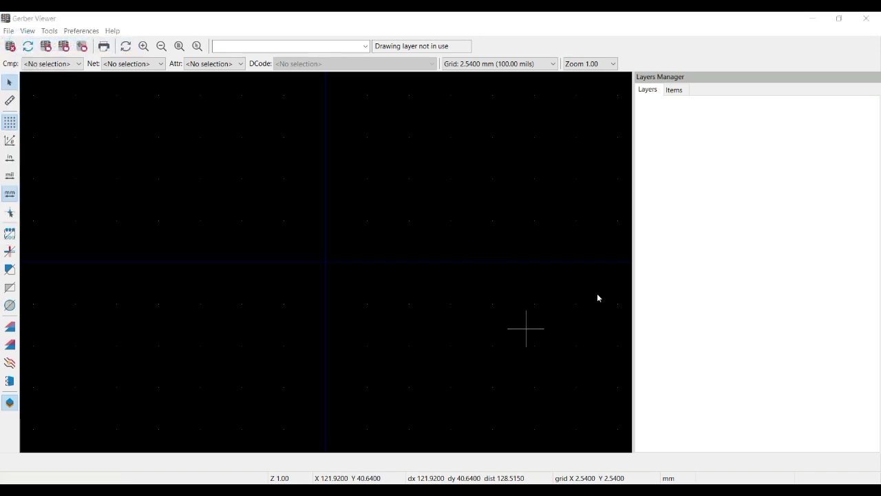
pyautogui.click(571, 164)
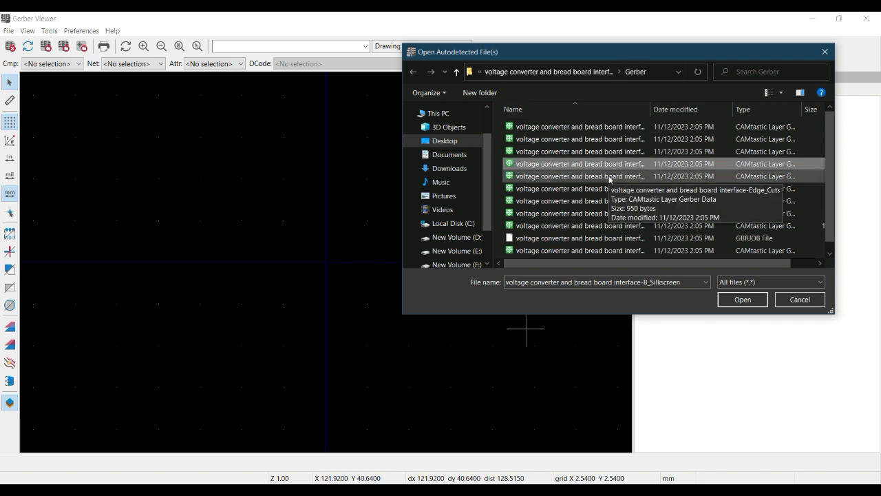
# Load every Gerber folder file, dismiss the job-file error, and switch to Explorer
pyautogui.hotkey('ctrl', 'a')
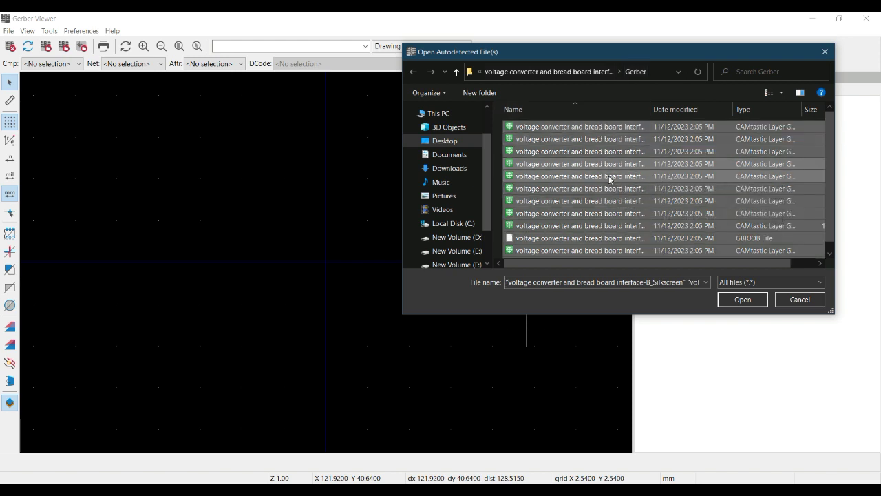
pyautogui.click(743, 300)
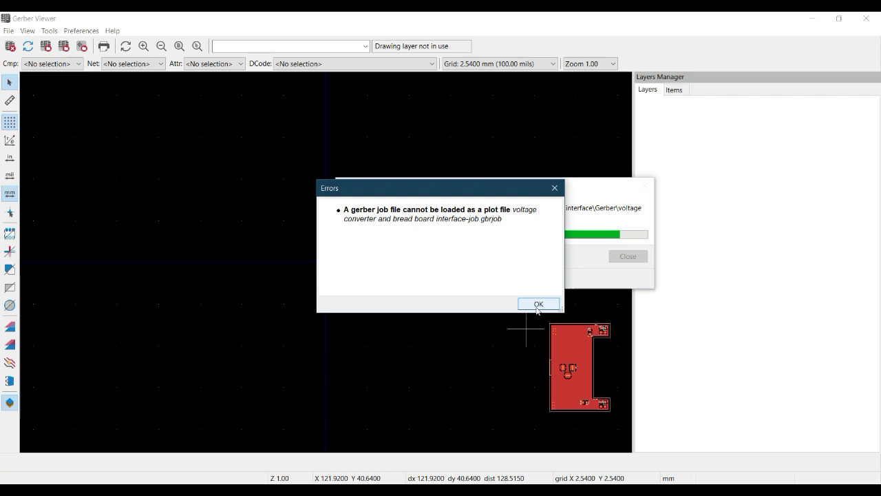
pyautogui.click(538, 304)
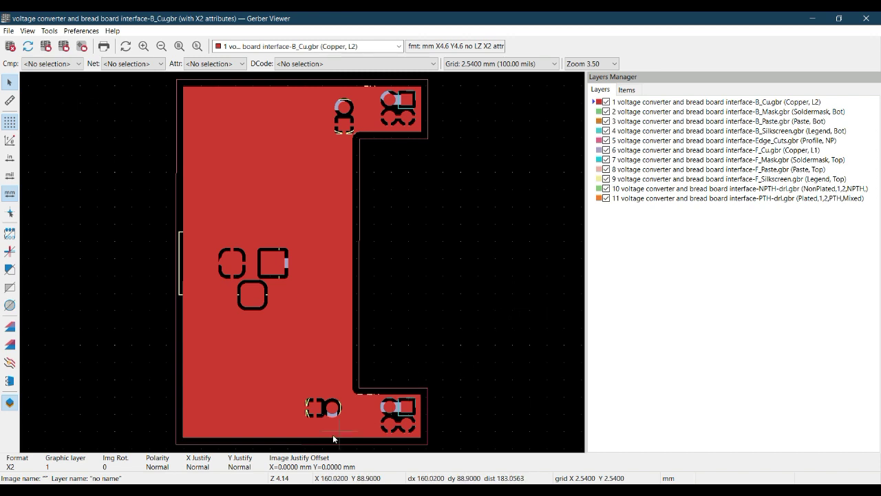
pyautogui.click(236, 490)
# Select job.gbrjob in the Gerber folder window, then return to Gerber Viewer
pyautogui.click(297, 447)
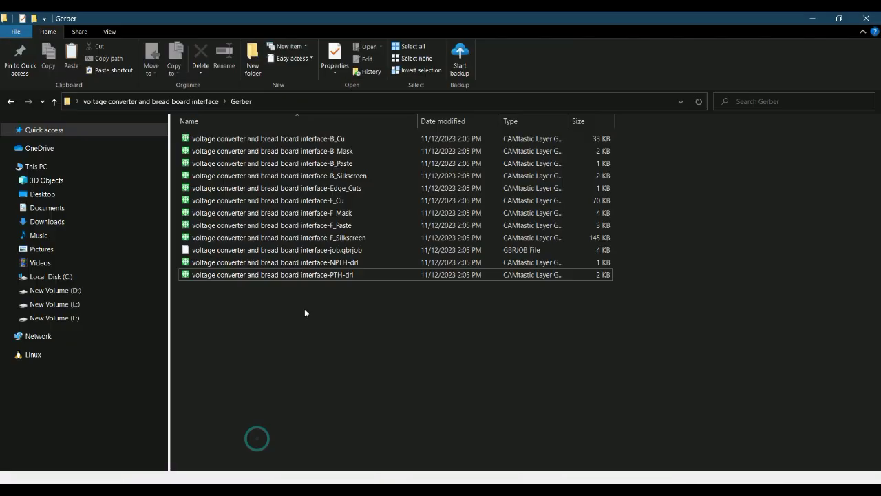
pyautogui.click(310, 252)
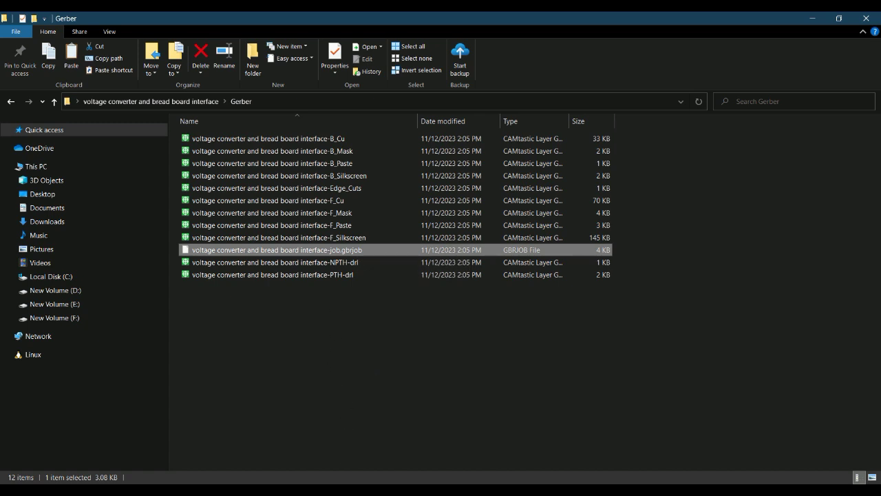
pyautogui.click(353, 447)
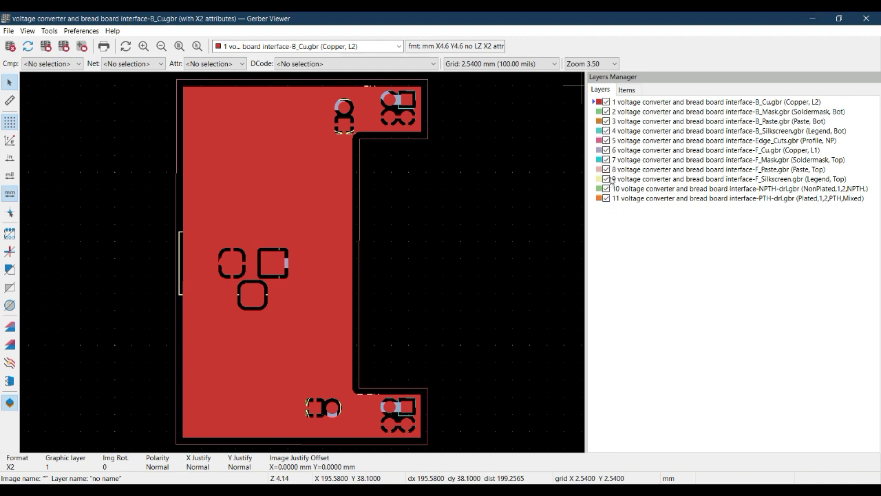
# Hide all eleven layers, from PTH-drl up to B_Cu, in the Layers Manager
pyautogui.click(606, 198)
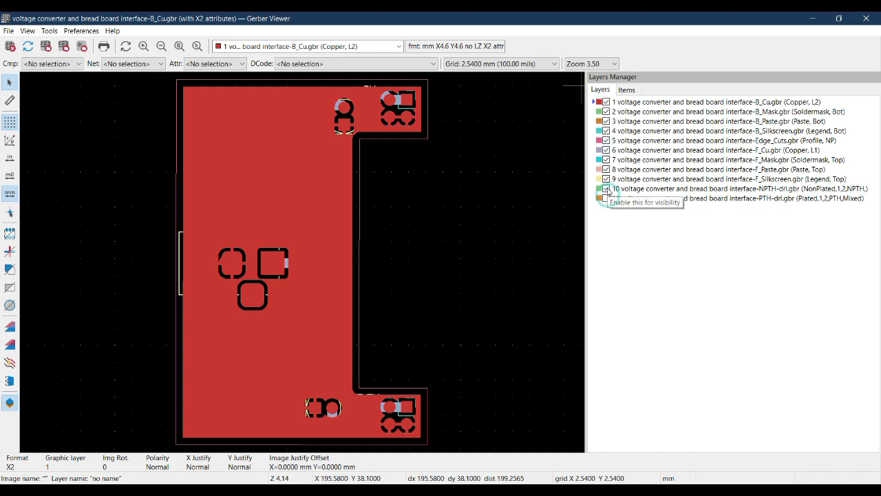
pyautogui.click(606, 188)
pyautogui.click(606, 179)
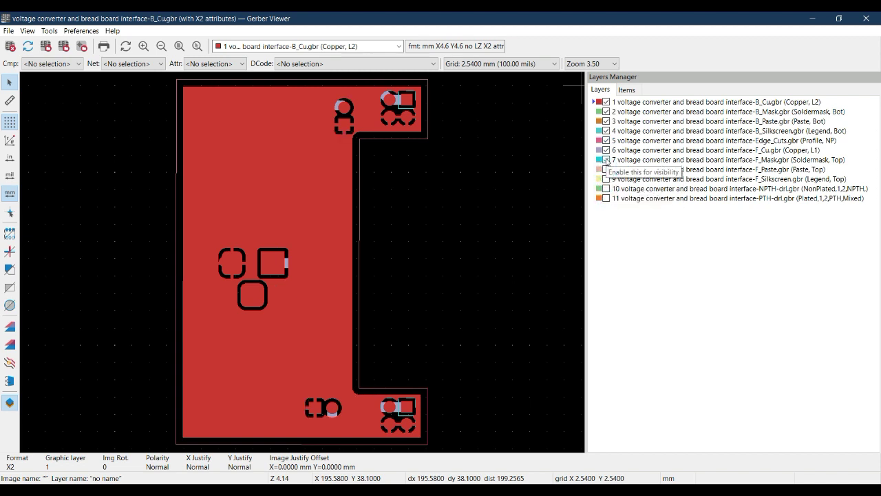
pyautogui.click(606, 169)
pyautogui.click(606, 160)
pyautogui.click(606, 150)
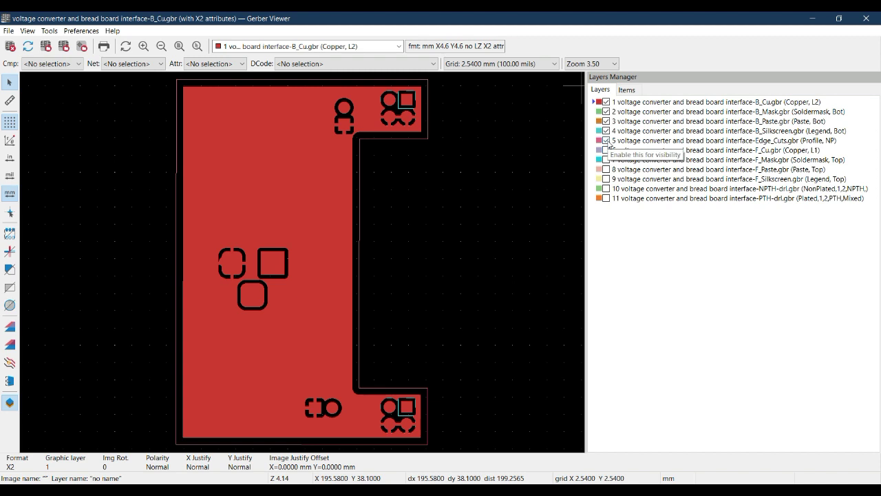
pyautogui.click(606, 140)
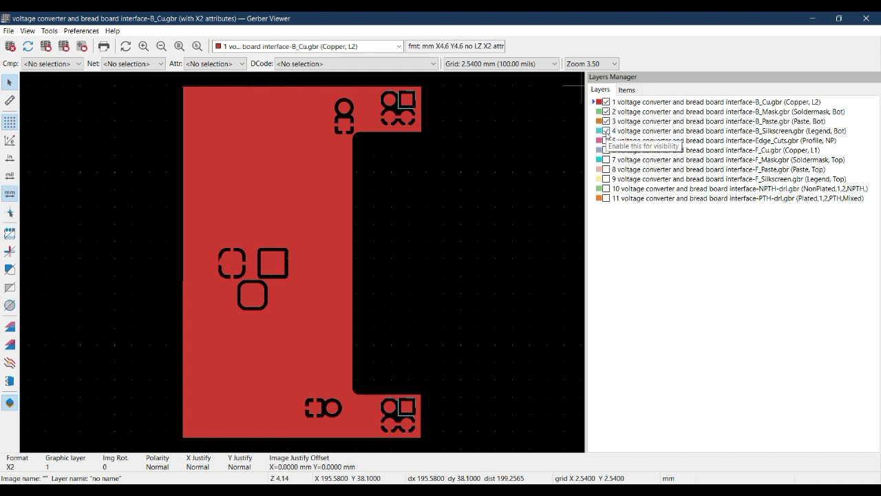
pyautogui.click(606, 131)
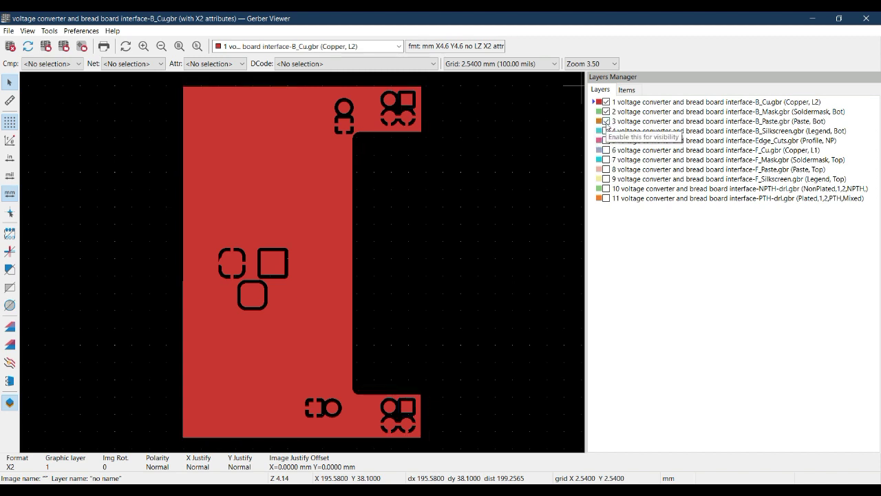
pyautogui.click(605, 121)
pyautogui.click(606, 112)
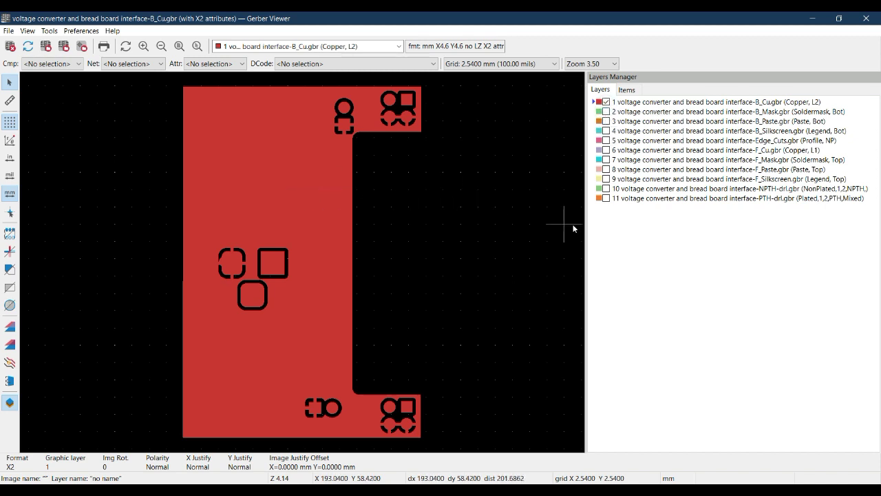
pyautogui.click(607, 102)
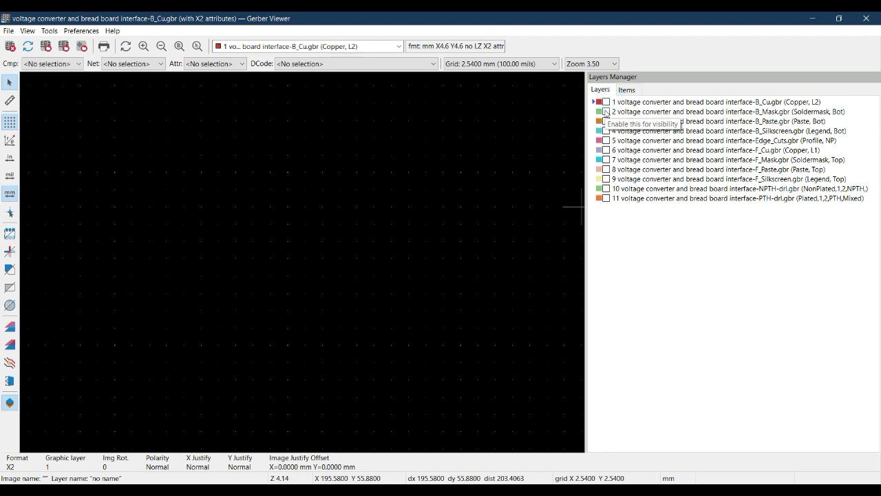
# Turn on only the B_Mask, B_Paste and B_Silkscreen layers
pyautogui.click(605, 112)
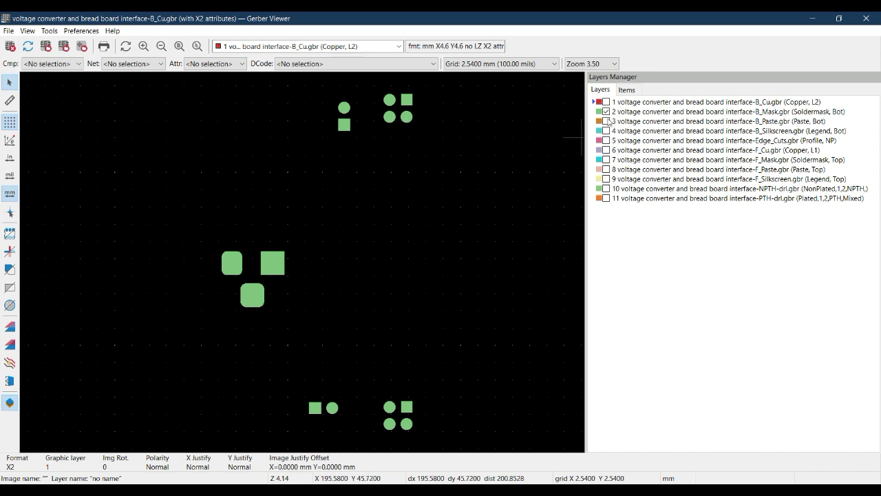
pyautogui.click(606, 122)
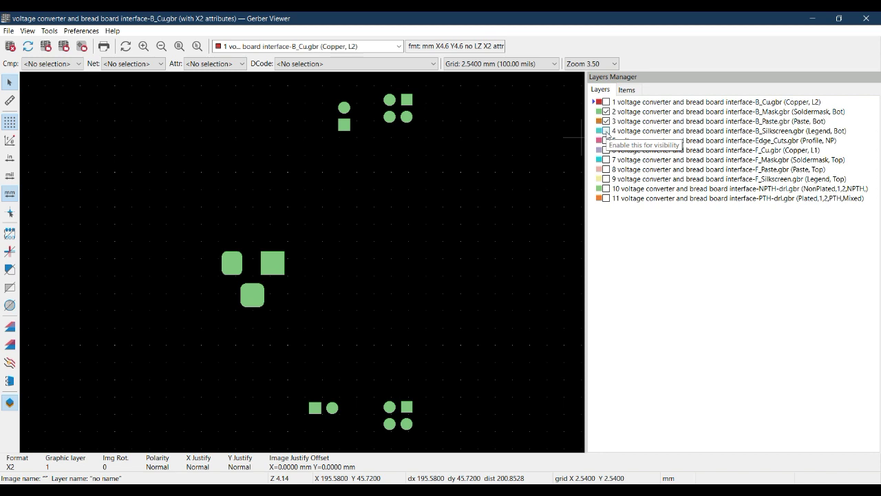
pyautogui.click(606, 131)
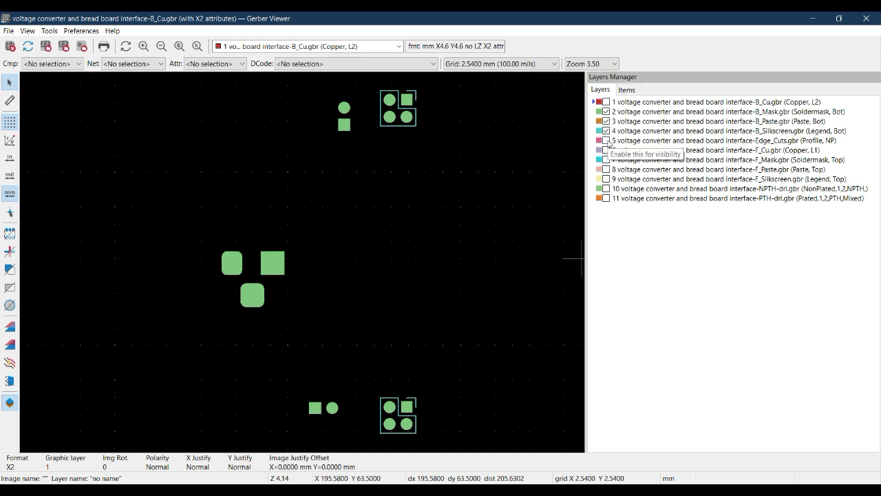
# Show Edge_Cuts and F_Cu only, hiding B_Mask, B_Paste and B_Silkscreen
pyautogui.click(606, 140)
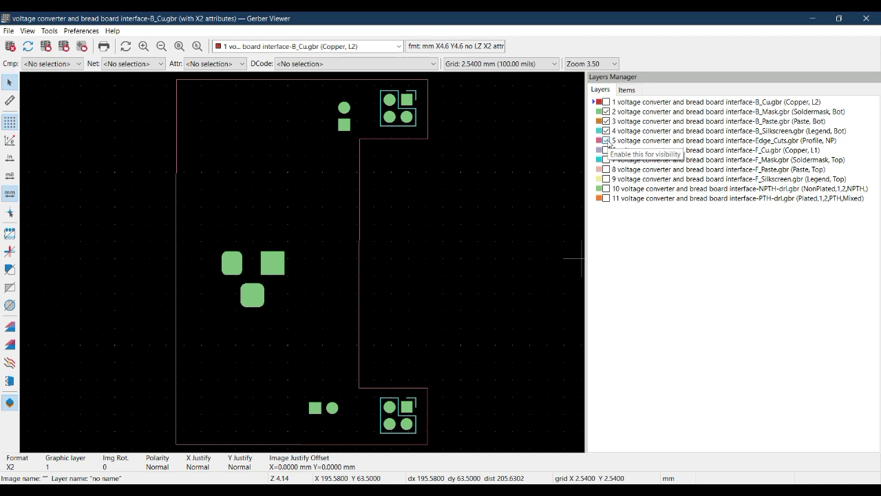
pyautogui.click(606, 111)
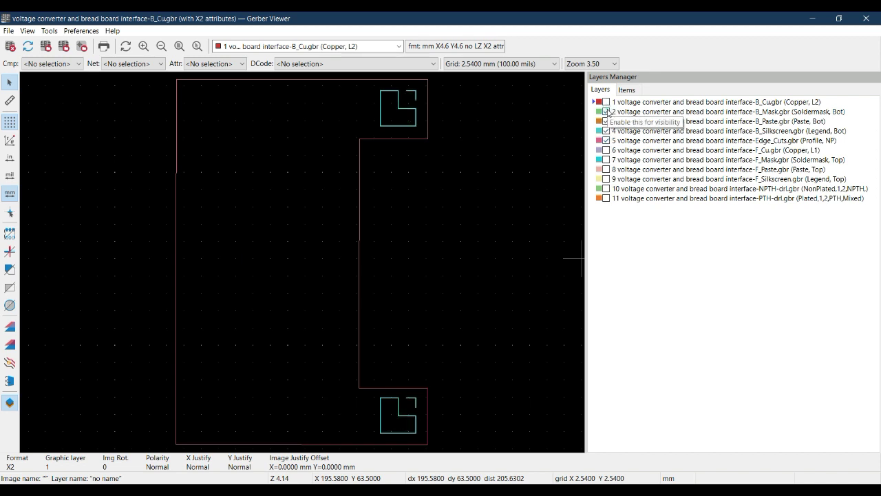
pyautogui.click(606, 120)
pyautogui.click(606, 130)
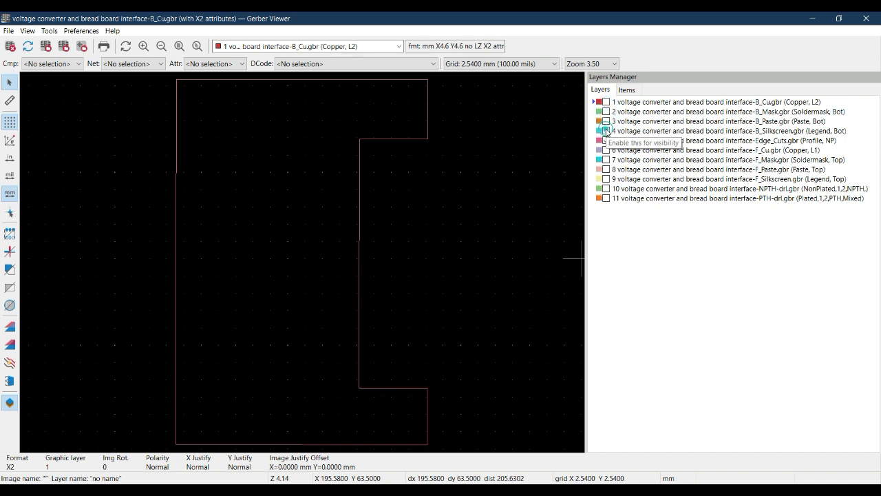
pyautogui.moveTo(432, 244); pyautogui.dragTo(427, 224, button='middle')
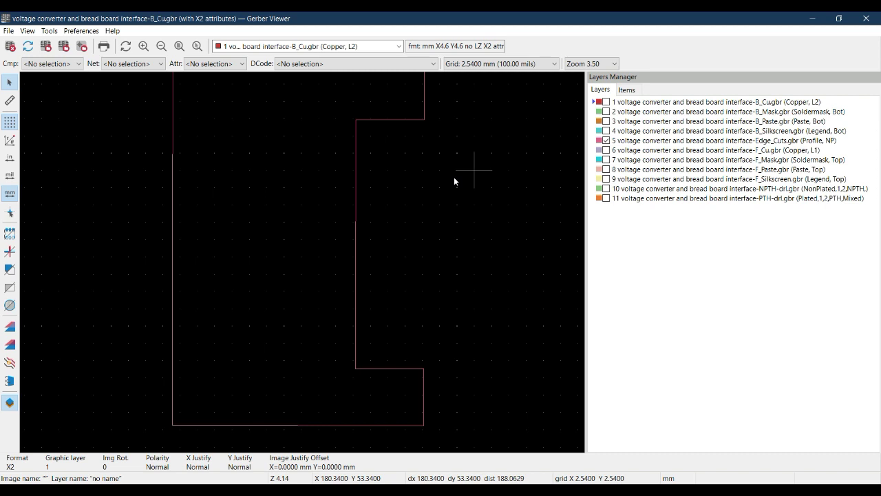
pyautogui.moveTo(436, 183); pyautogui.dragTo(437, 205, button='middle')
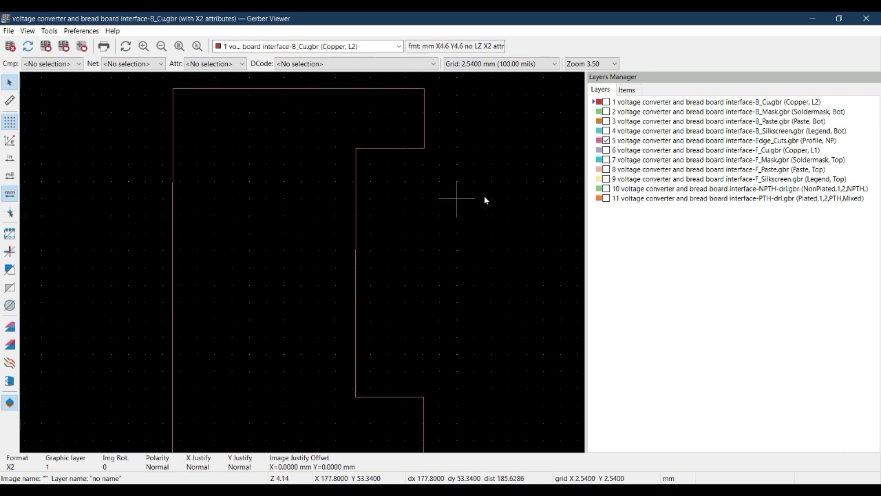
pyautogui.click(607, 151)
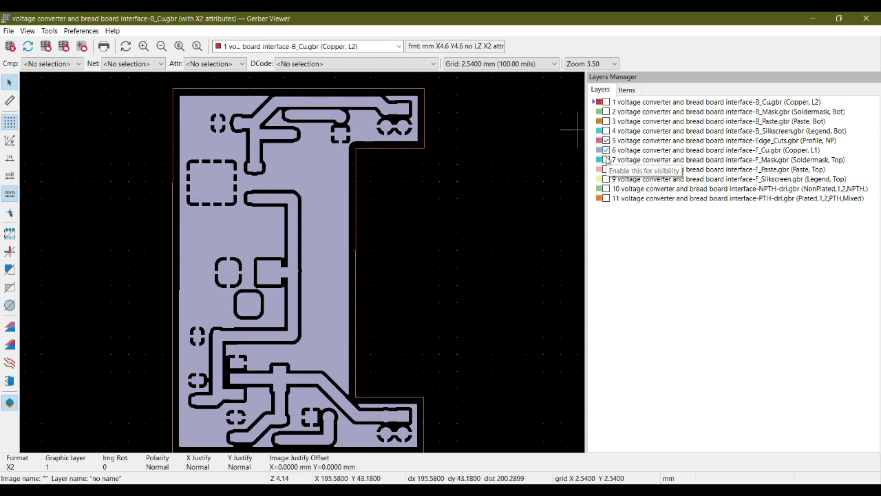
# Turn on the remaining nine layers: front mask, paste, silkscreen, both drills, and bottom layers
pyautogui.click(605, 159)
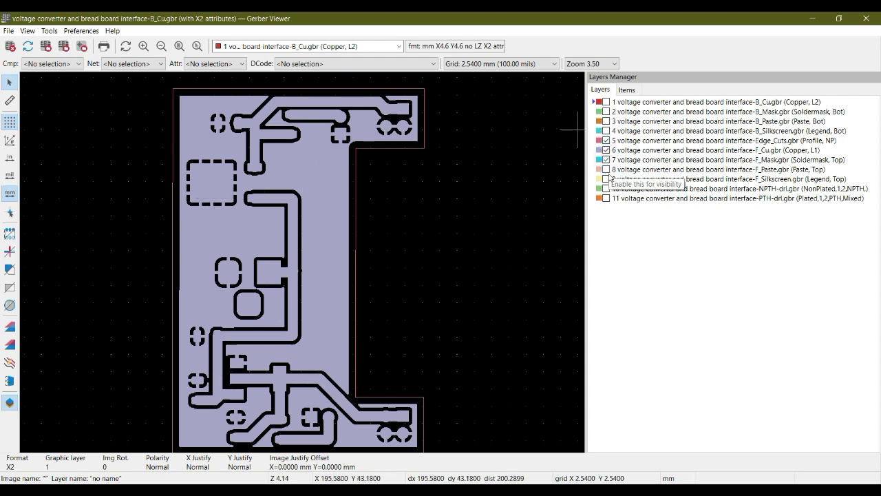
pyautogui.click(606, 169)
pyautogui.click(605, 178)
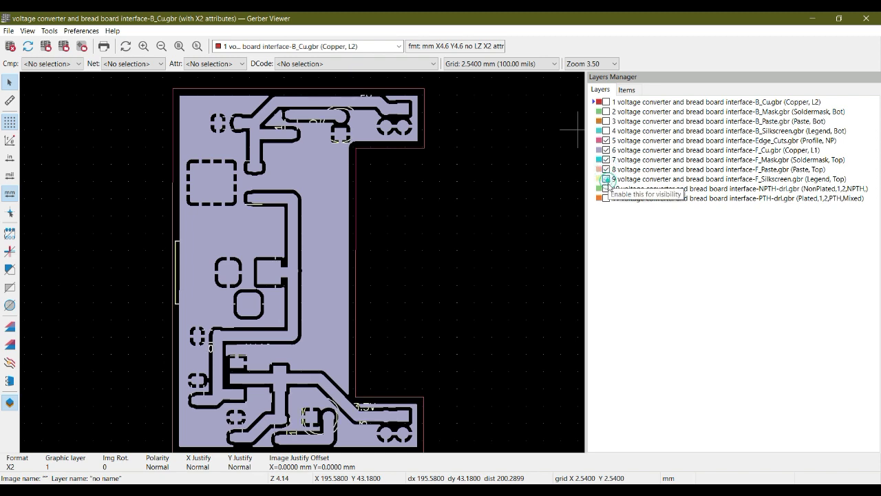
pyautogui.click(606, 188)
pyautogui.click(606, 197)
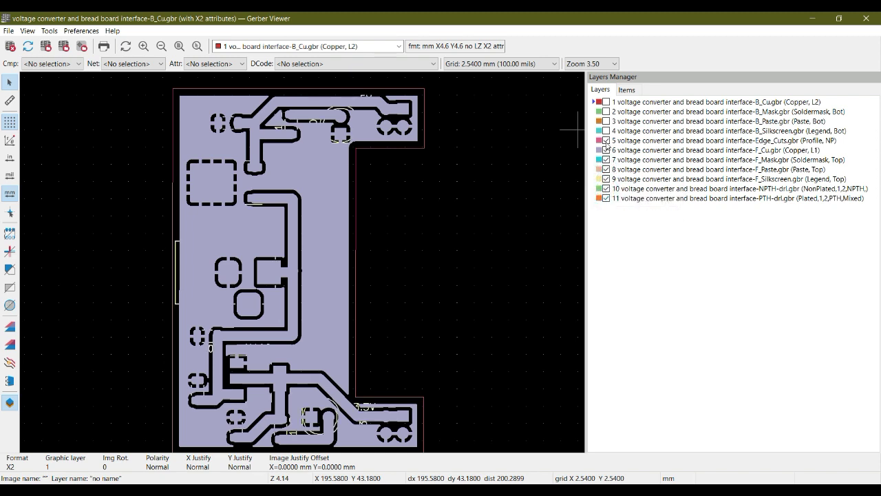
pyautogui.click(606, 131)
pyautogui.click(606, 121)
pyautogui.click(606, 111)
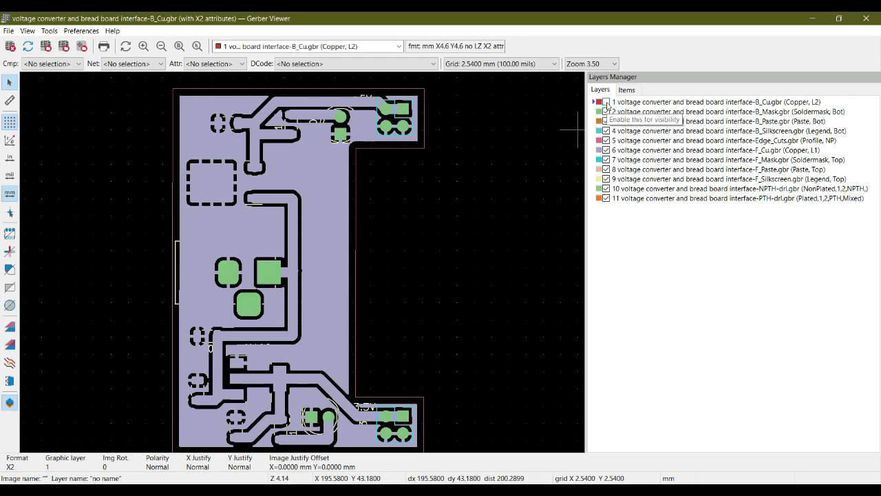
pyautogui.click(607, 102)
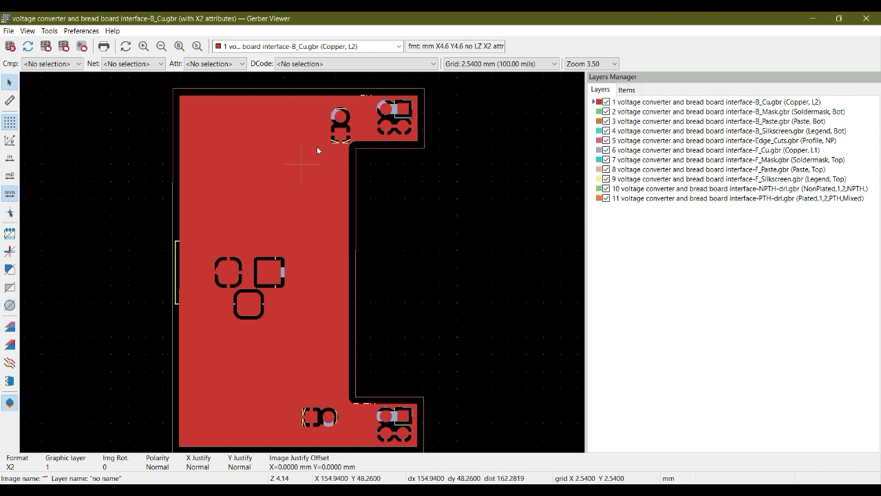
# Step the active layer from B_Mask through B_Paste, B_Silkscreen, Edge_Cuts to F_Cu
pyautogui.click(627, 113)
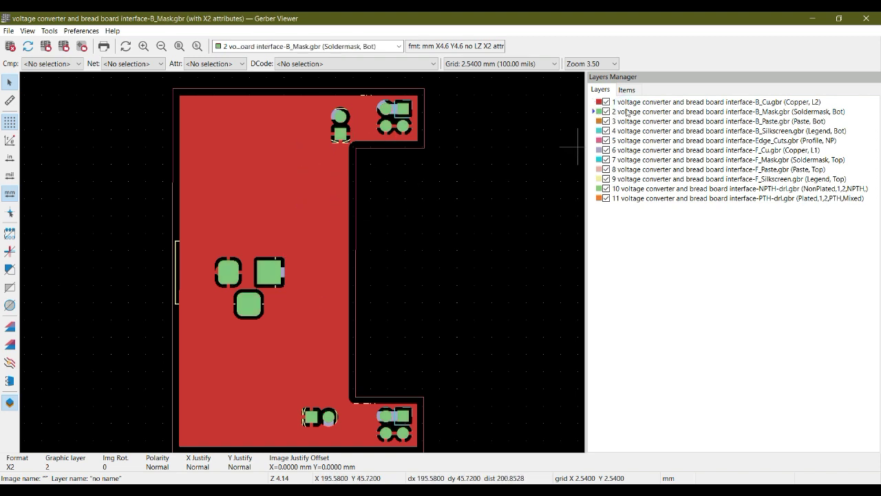
pyautogui.click(629, 121)
pyautogui.click(631, 131)
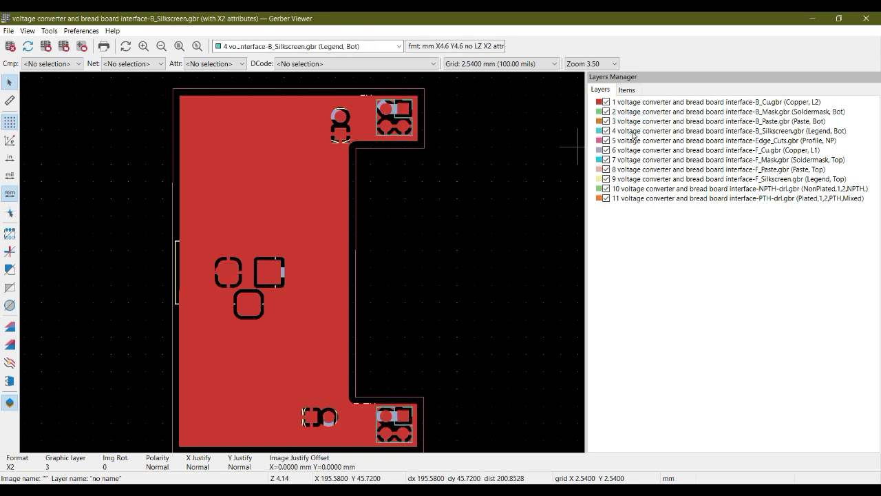
pyautogui.click(632, 140)
pyautogui.click(634, 150)
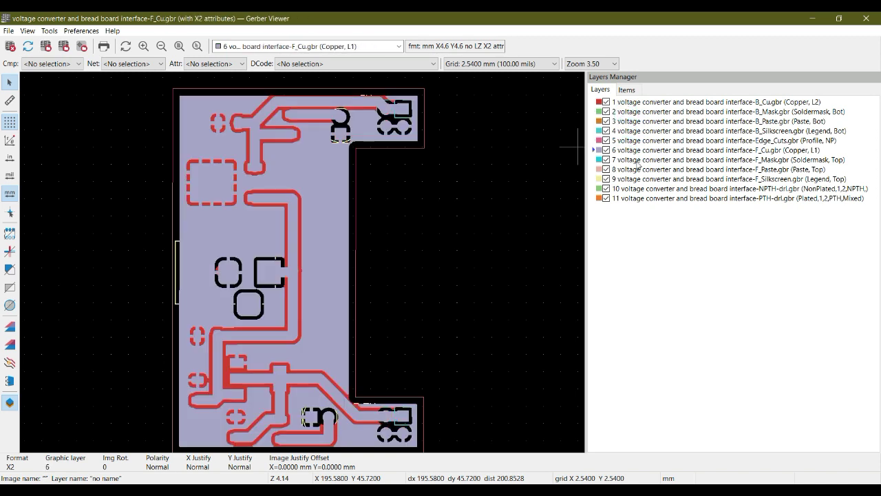
# Make F_Silkscreen the active layer via F_Mask and F_Paste, then recentre the board
pyautogui.click(637, 159)
pyautogui.click(638, 169)
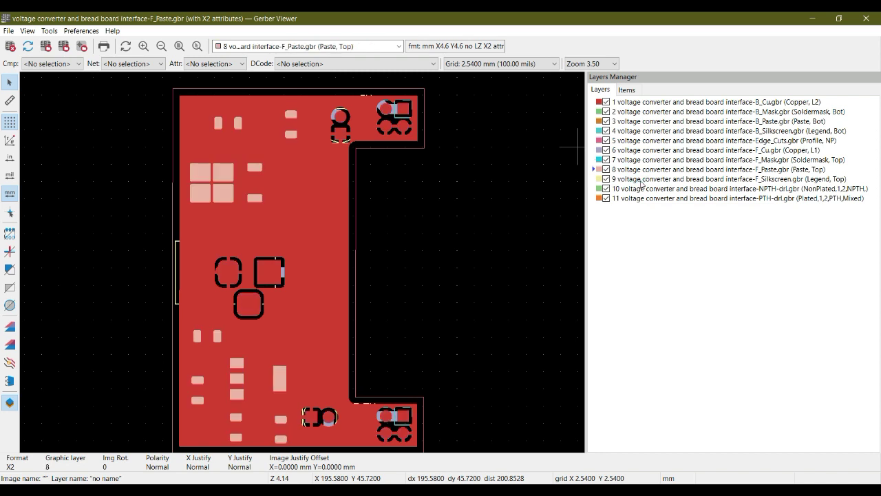
pyautogui.click(639, 179)
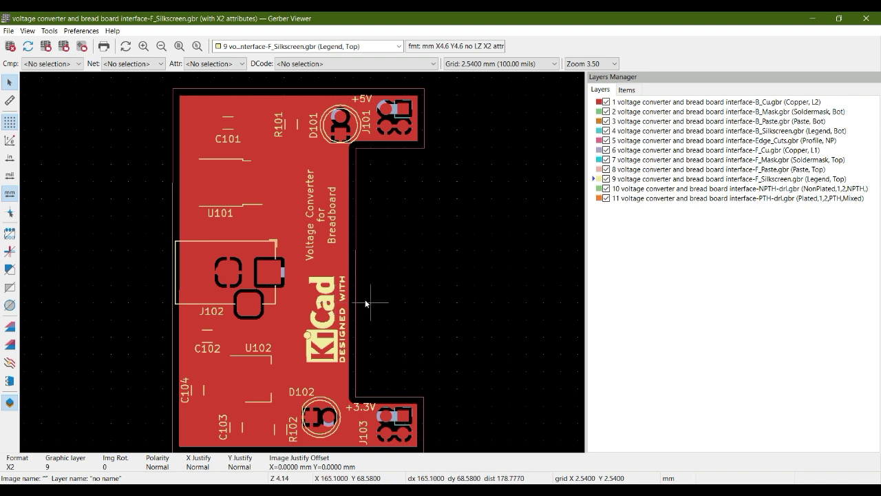
pyautogui.click(395, 268)
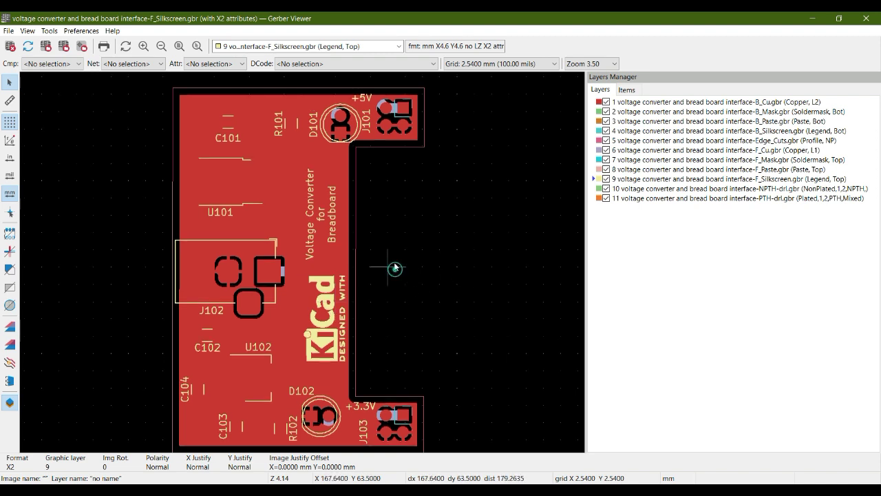
pyautogui.moveTo(395, 269); pyautogui.dragTo(394, 261, button='middle')
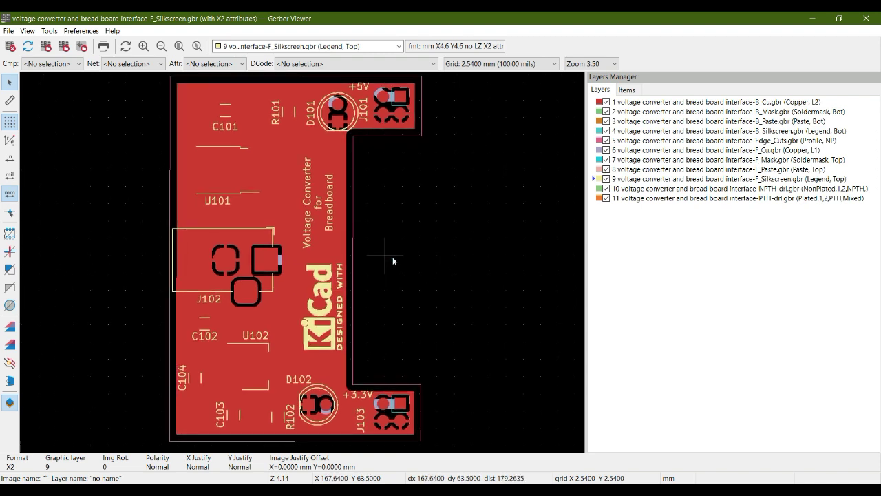
# Set the grid spacing to 0.1000 mm and pan the top of the board into view
pyautogui.click(9, 100)
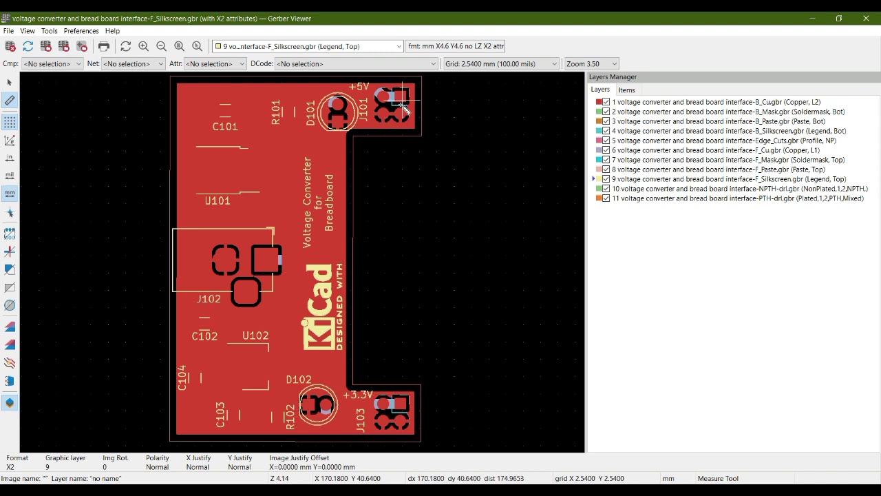
pyautogui.scroll(3, 406, 102)
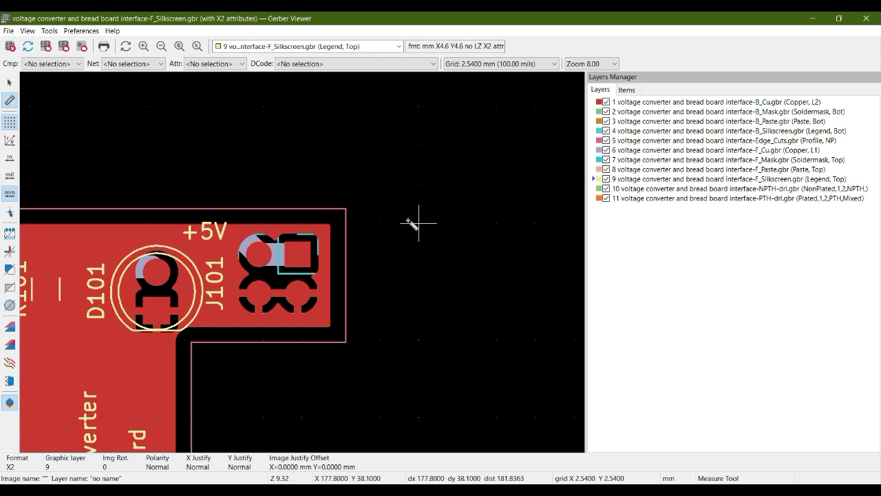
pyautogui.press('Escape')
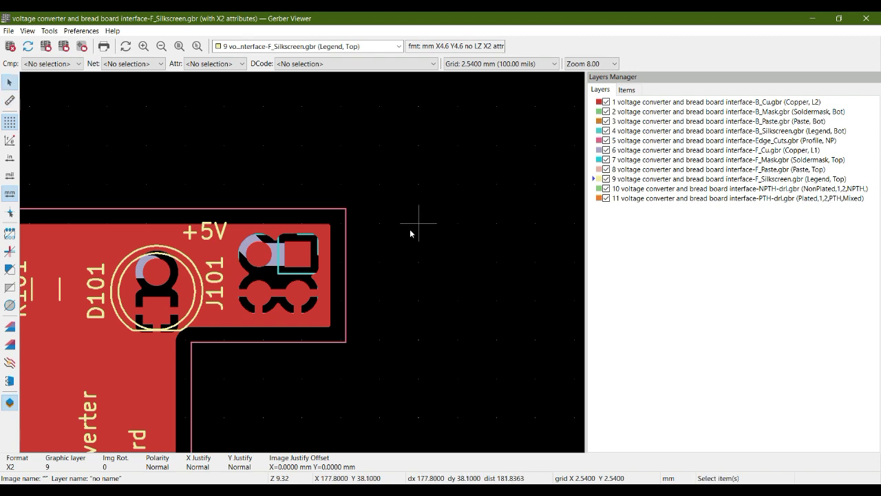
pyautogui.rightClick(410, 228)
pyautogui.moveTo(431, 268)
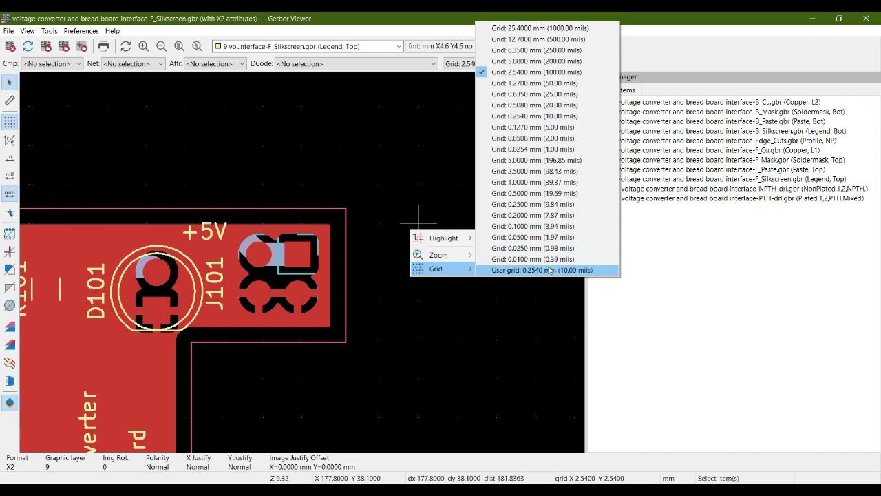
pyautogui.click(537, 227)
pyautogui.scroll(-3, 471, 267)
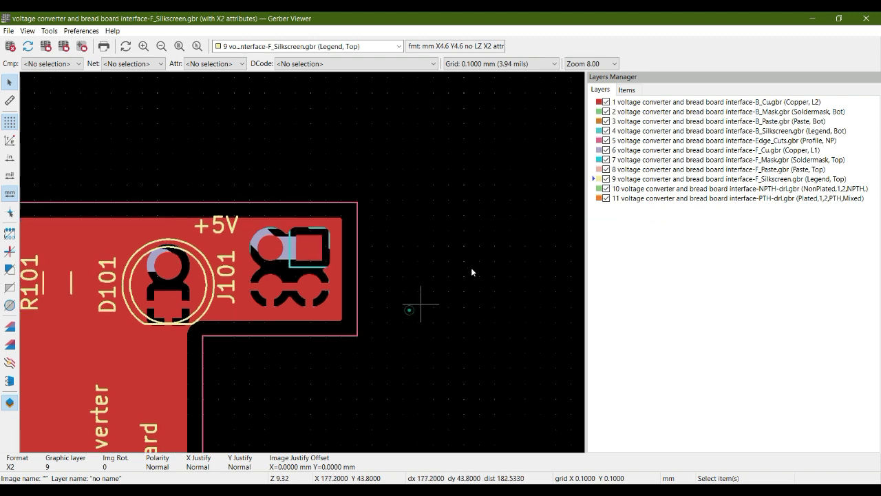
pyautogui.moveTo(247, 314); pyautogui.dragTo(369, 286, button='middle')
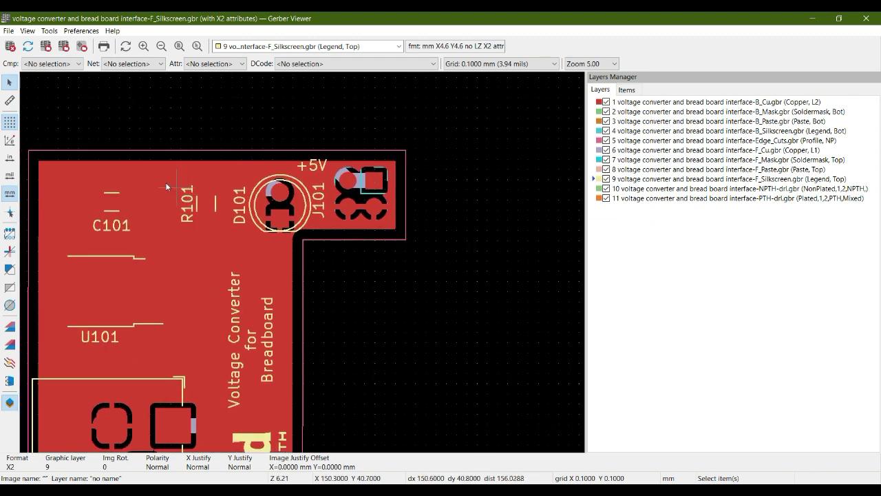
# Measure from the J101 pad down to J103, reading 47.600 mm
pyautogui.click(10, 101)
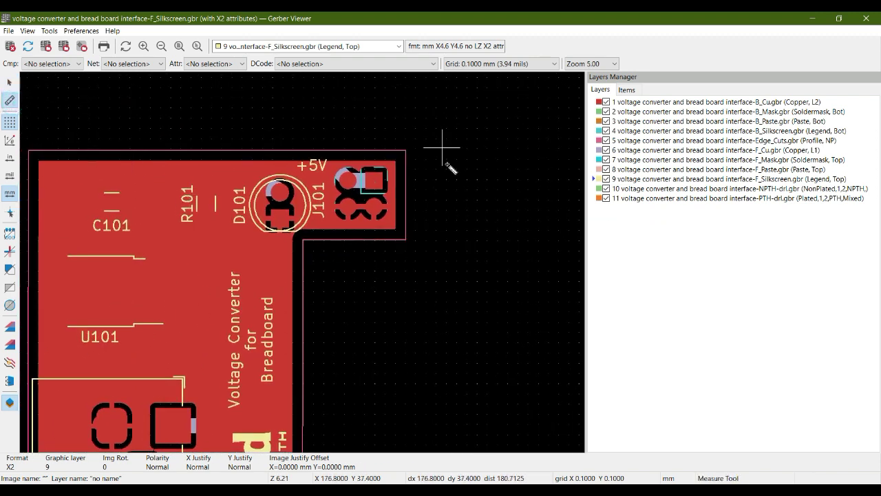
pyautogui.scroll(3, 377, 185)
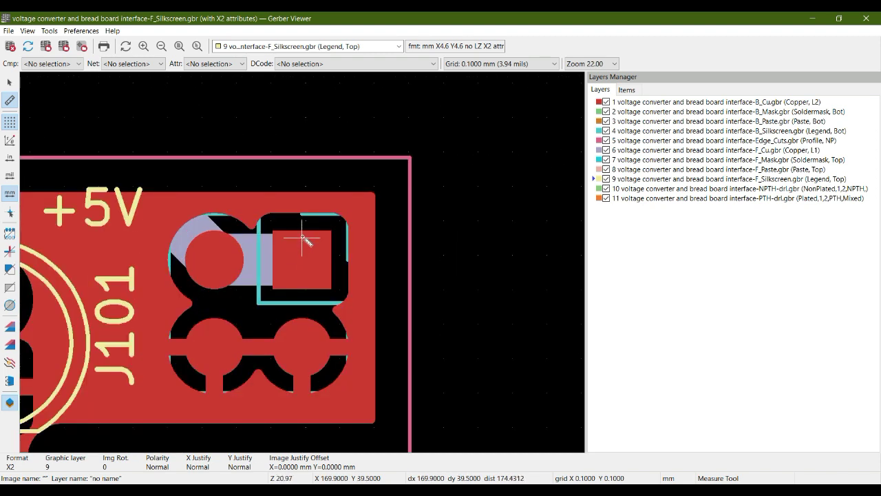
pyautogui.click(302, 263)
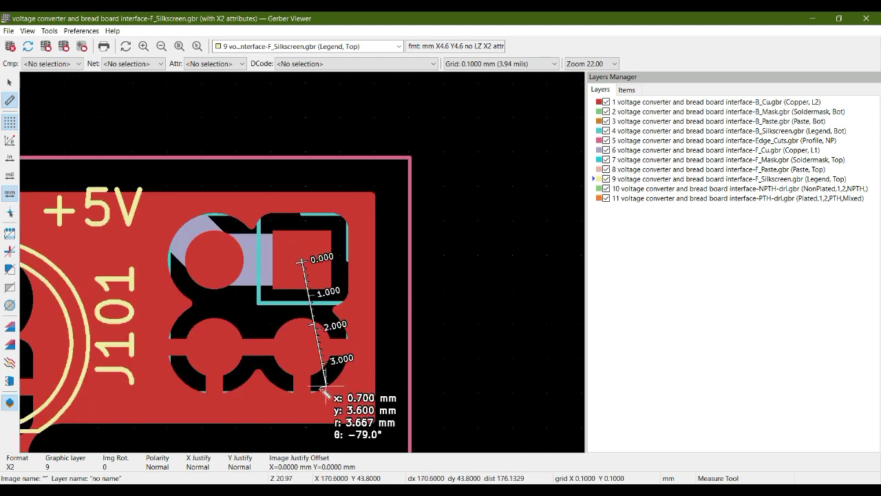
pyautogui.scroll(-4, 316, 389)
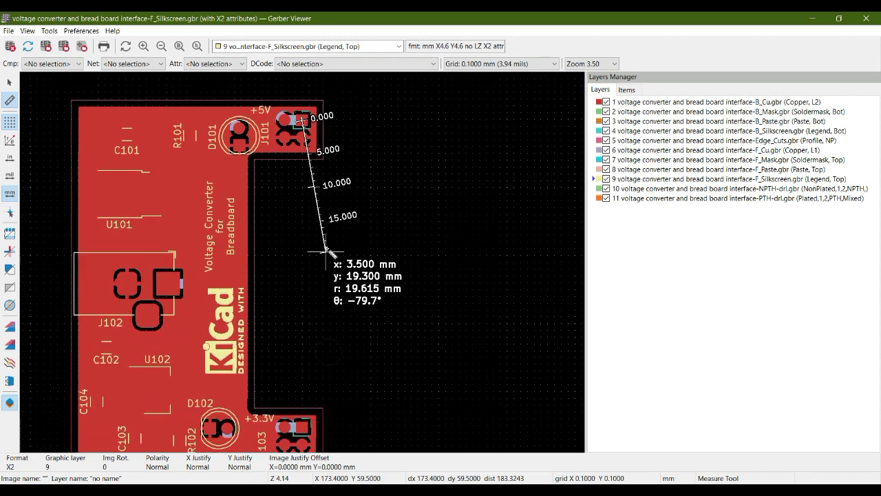
pyautogui.click(304, 410)
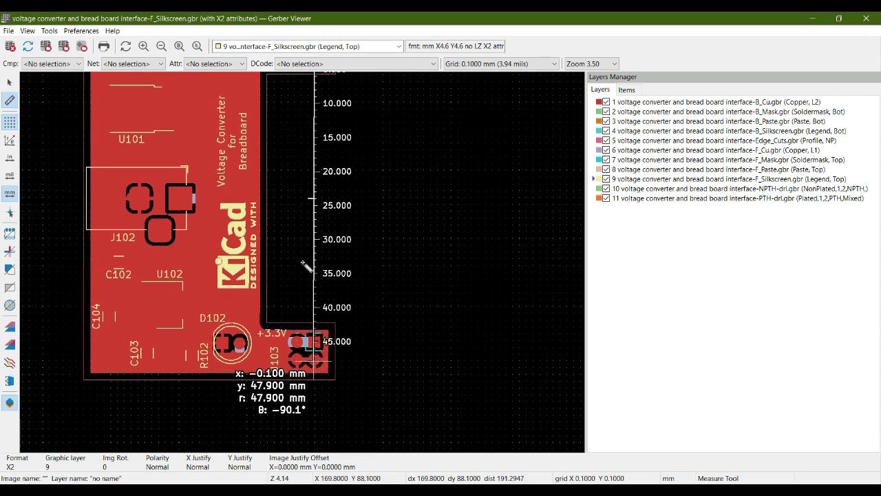
# Zoom and pan until the whole board and the 47.600 mm ruler are visible
pyautogui.scroll(8, 303, 263)
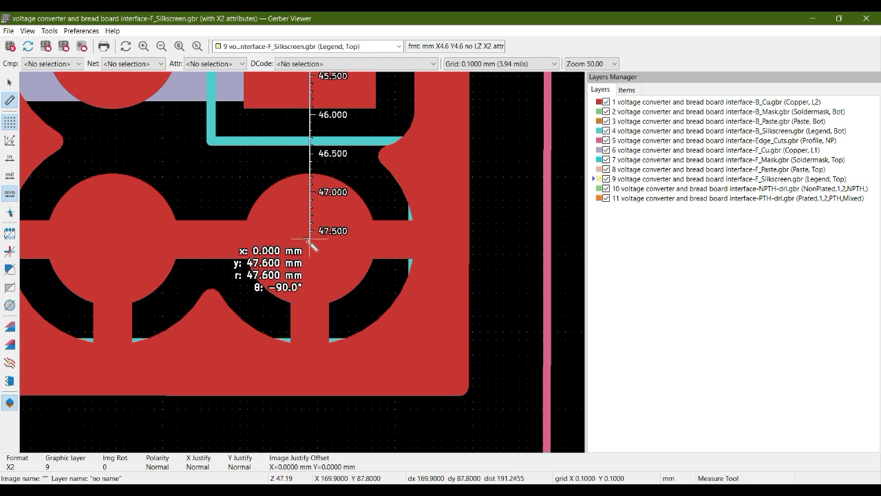
pyautogui.scroll(-5, 307, 241)
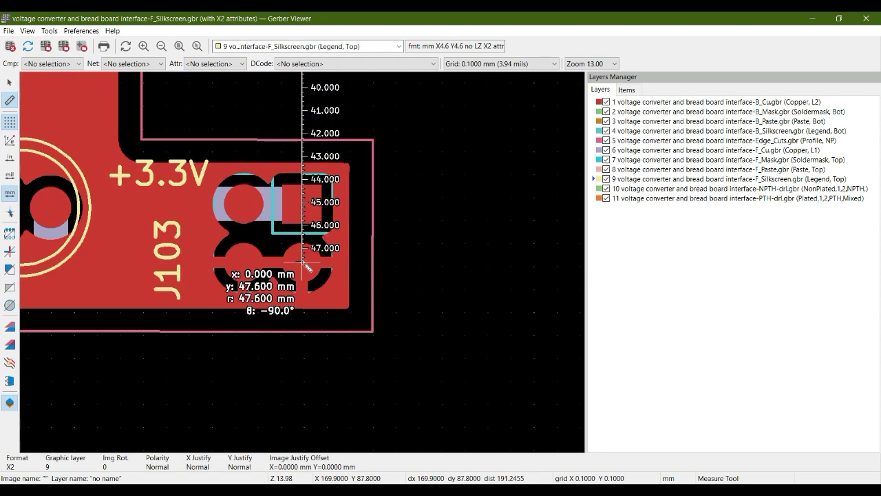
pyautogui.scroll(-2, 260, 327)
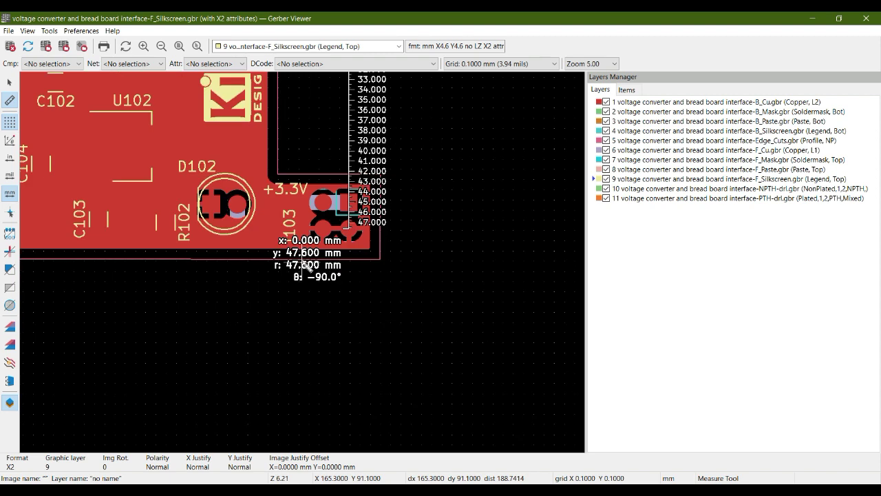
pyautogui.scroll(1, 339, 221)
pyautogui.moveTo(338, 221); pyautogui.dragTo(342, 242, button='middle')
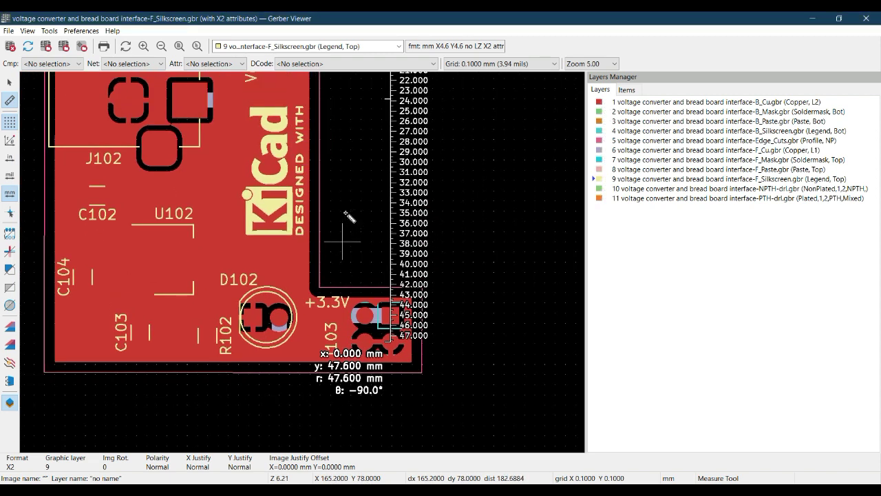
pyautogui.scroll(-1, 342, 241)
pyautogui.scroll(-1, 316, 310)
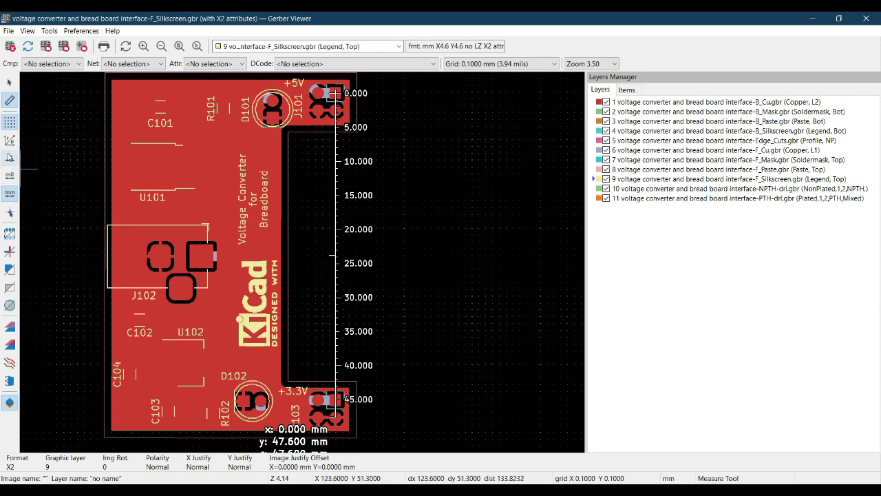
# Switch the display units to inches, then mils, then back to millimetres
pyautogui.click(10, 157)
pyautogui.scroll(-1, 309, 289)
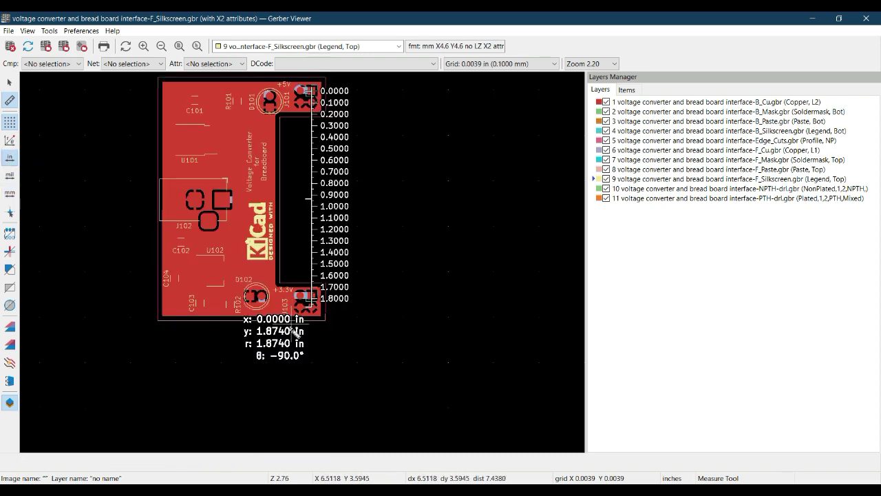
pyautogui.scroll(2, 296, 333)
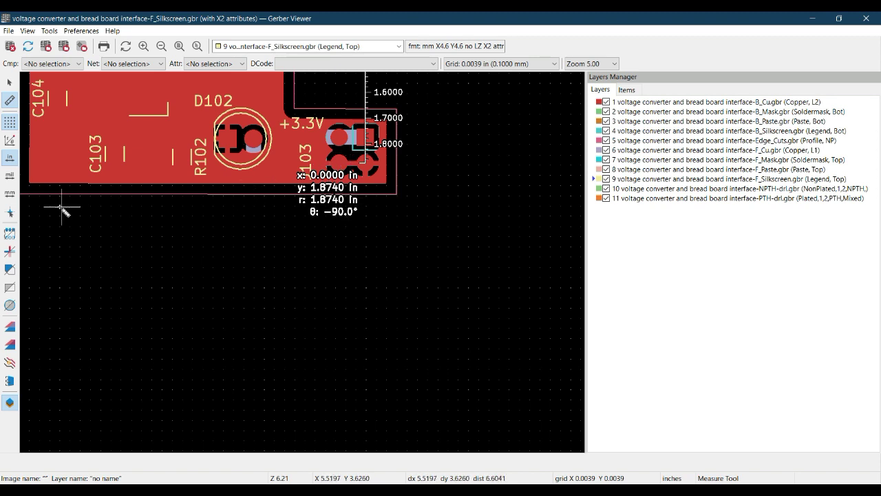
pyautogui.click(9, 175)
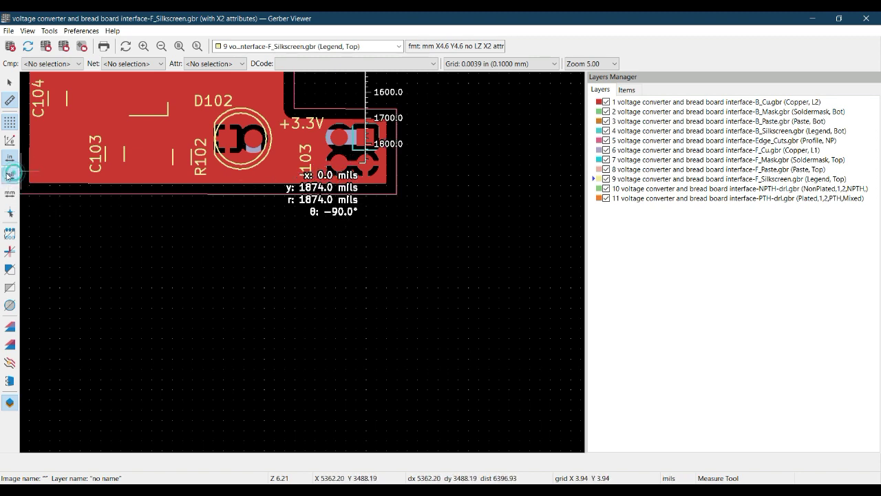
pyautogui.click(9, 194)
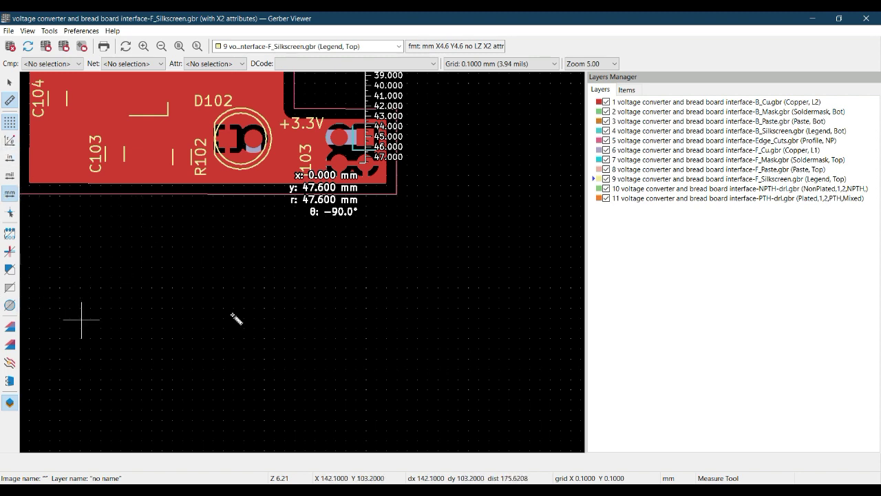
# Clear the 47.600 mm measurement and pan to show the whole board
pyautogui.moveTo(271, 240); pyautogui.dragTo(338, 349, button='middle')
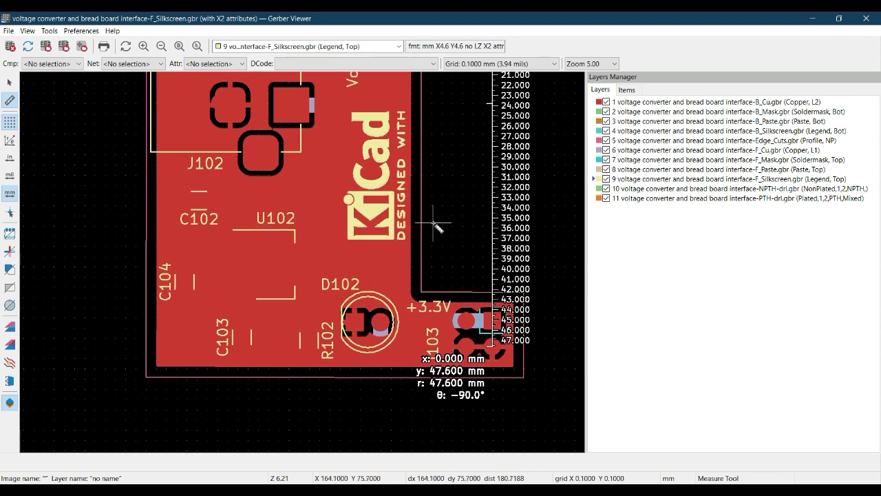
pyautogui.moveTo(433, 223); pyautogui.dragTo(349, 278, button='middle')
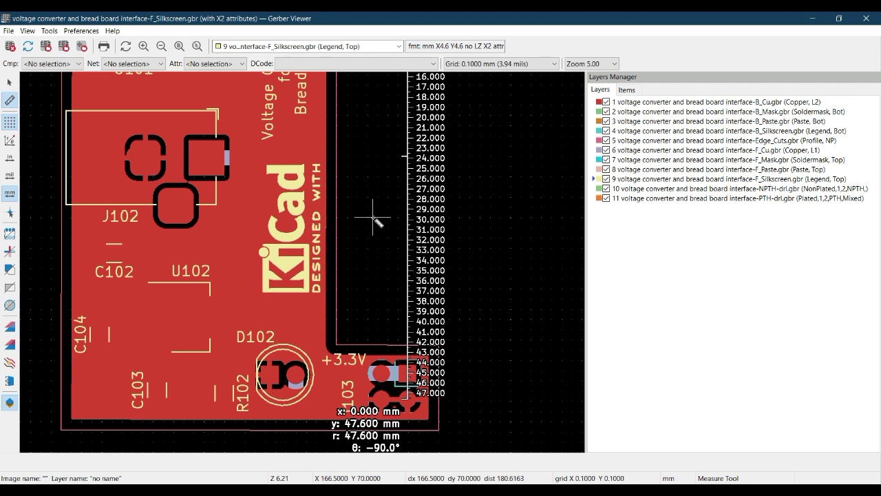
pyautogui.press('Escape')
pyautogui.moveTo(373, 217); pyautogui.dragTo(420, 277, button='middle')
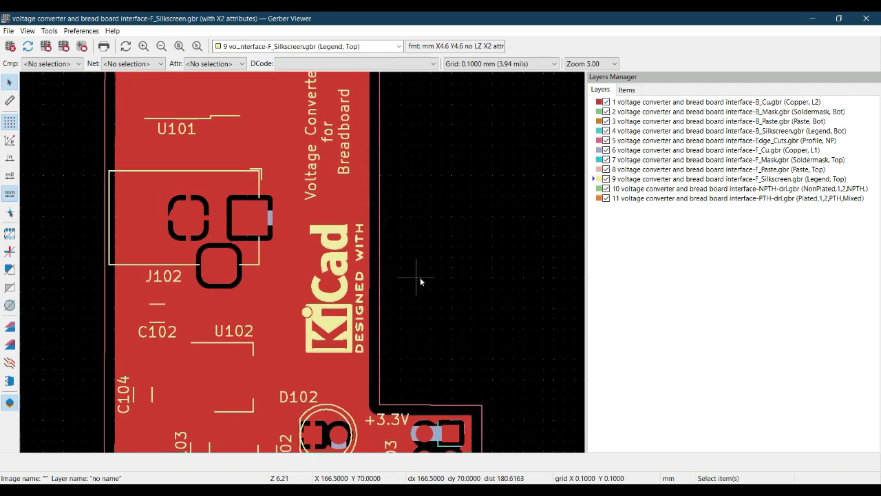
pyautogui.scroll(-3, 433, 237)
pyautogui.scroll(3, 303, 263)
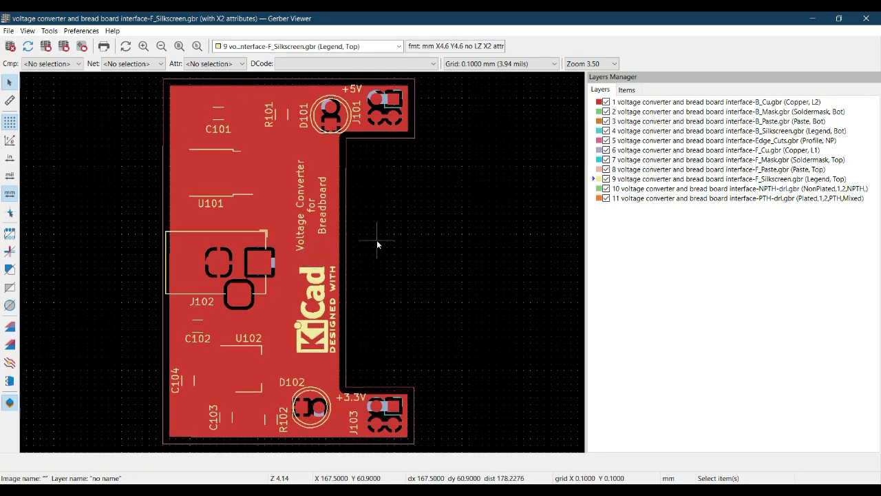
# Clear all loaded layers and load the voltage converter .gbrjob Gerber job file
pyautogui.click(13, 31)
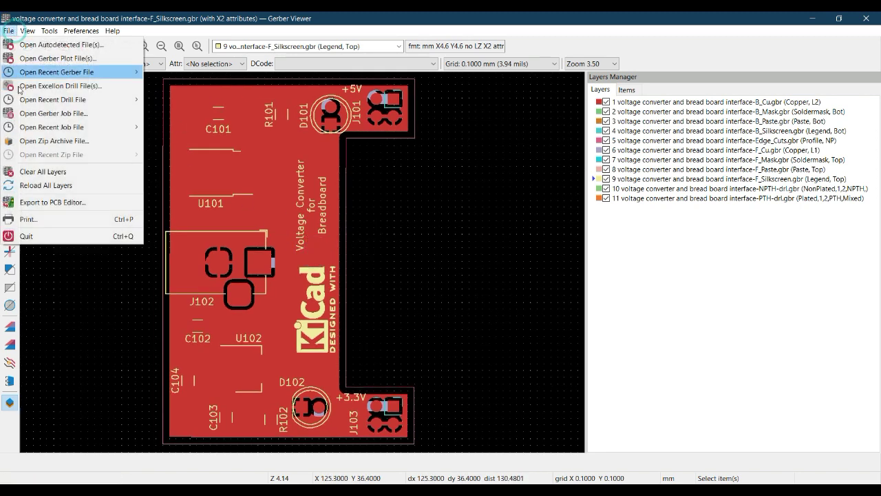
pyautogui.click(39, 169)
pyautogui.click(9, 31)
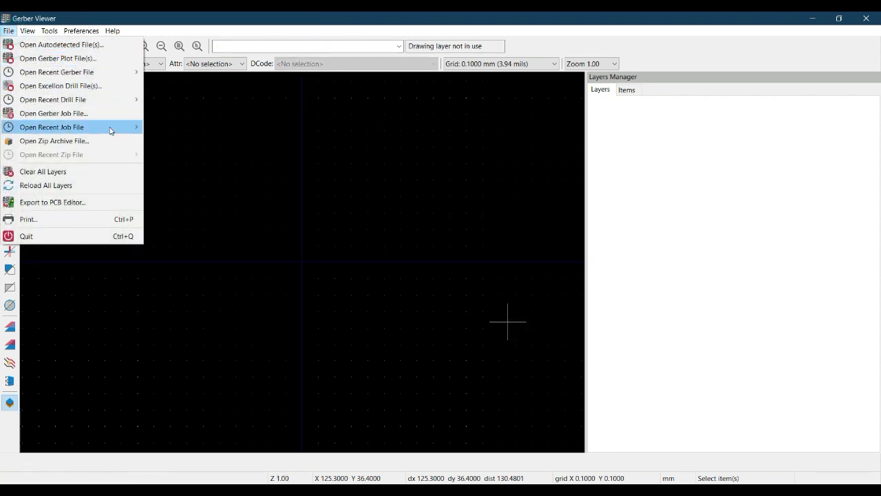
pyautogui.moveTo(100, 126)
pyautogui.click(84, 114)
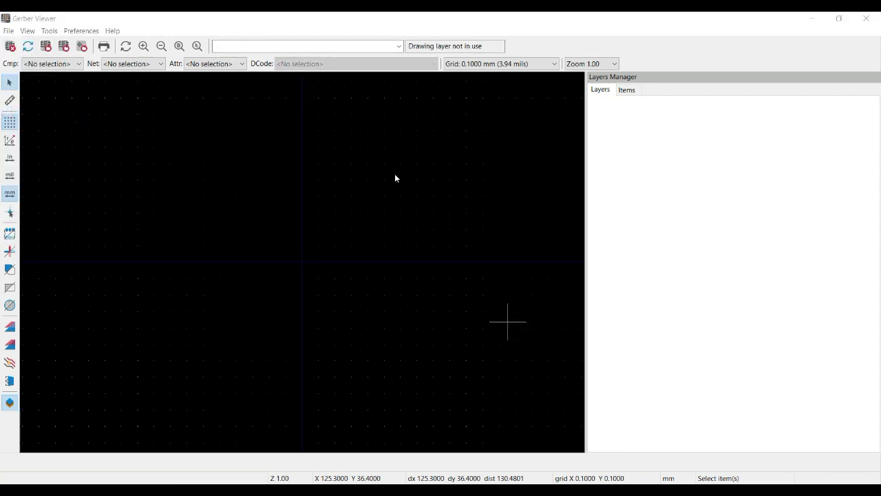
pyautogui.click(612, 127)
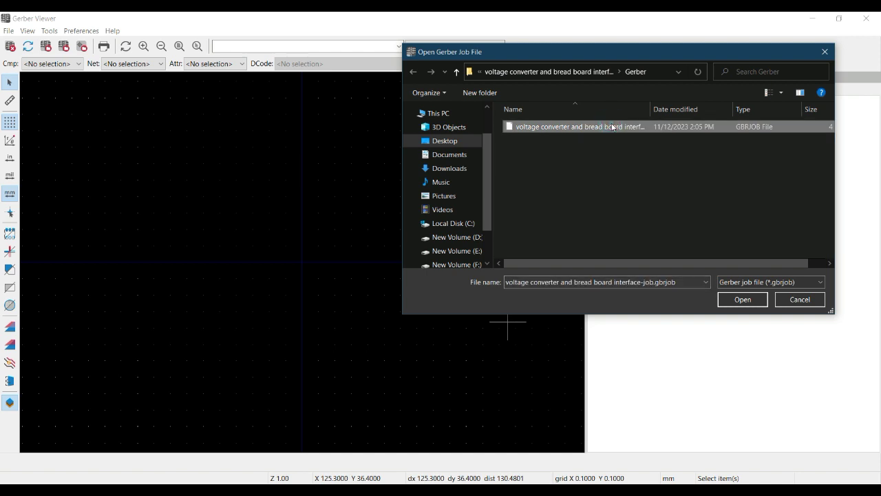
pyautogui.click(736, 299)
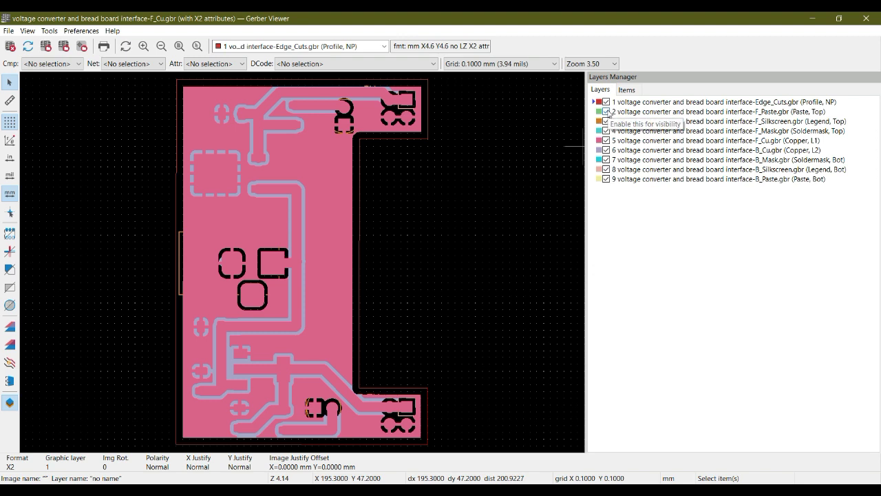
# Make each layer from F_Paste down to B_Paste the active layer in turn
pyautogui.click(625, 111)
pyautogui.click(637, 122)
pyautogui.click(653, 131)
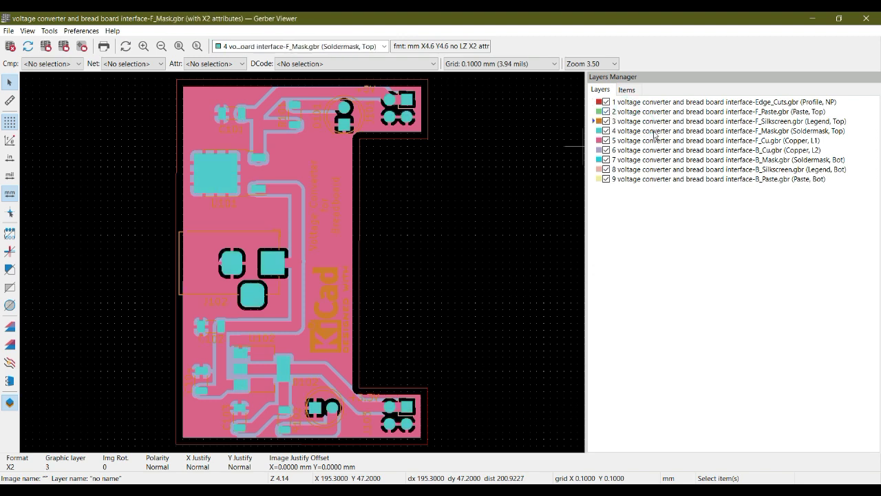
pyautogui.click(671, 140)
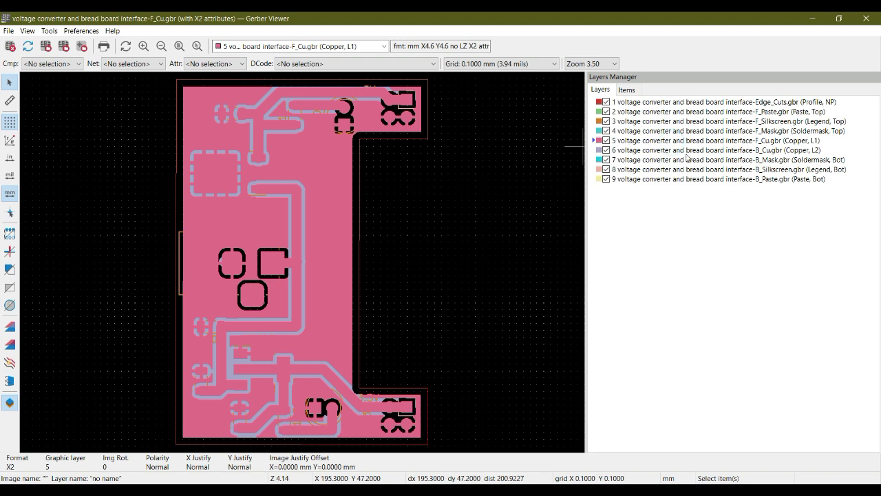
pyautogui.click(687, 150)
pyautogui.click(686, 160)
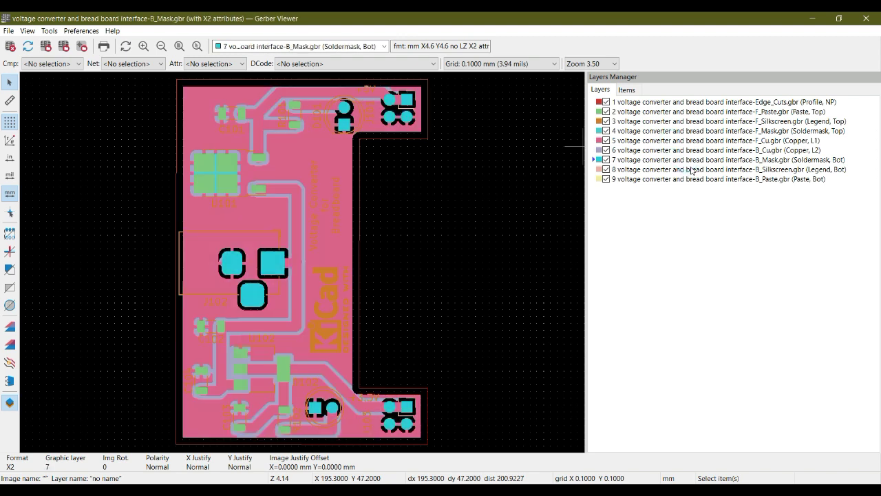
pyautogui.click(691, 170)
pyautogui.click(695, 179)
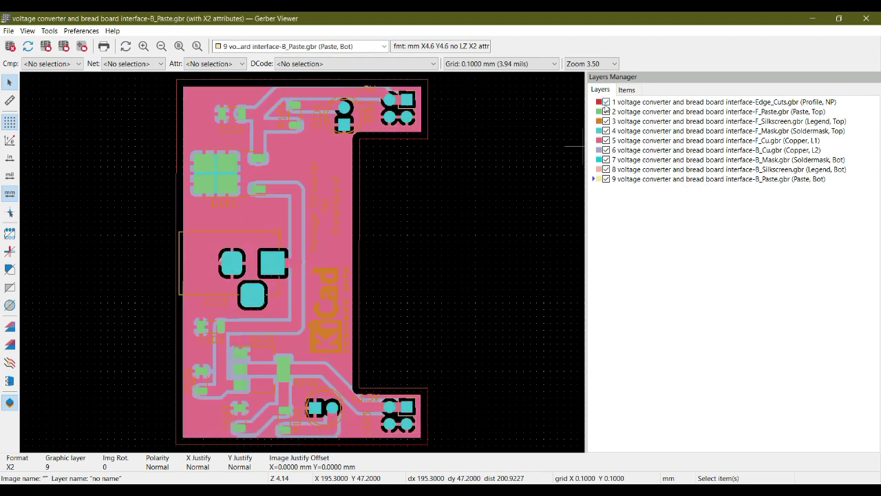
# Uncheck visibility for all nine layers, Edge_Cuts through B_Paste
pyautogui.click(607, 102)
pyautogui.click(606, 112)
pyautogui.click(606, 121)
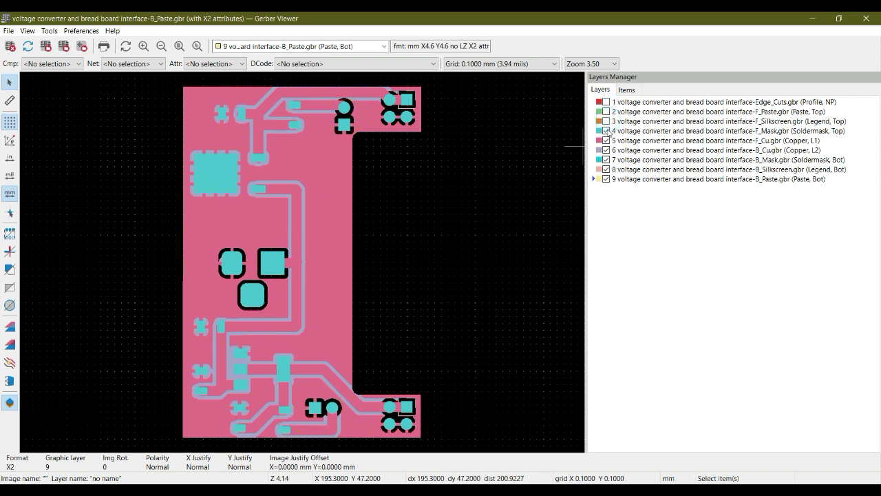
pyautogui.click(606, 131)
pyautogui.click(606, 140)
pyautogui.click(606, 150)
pyautogui.click(607, 160)
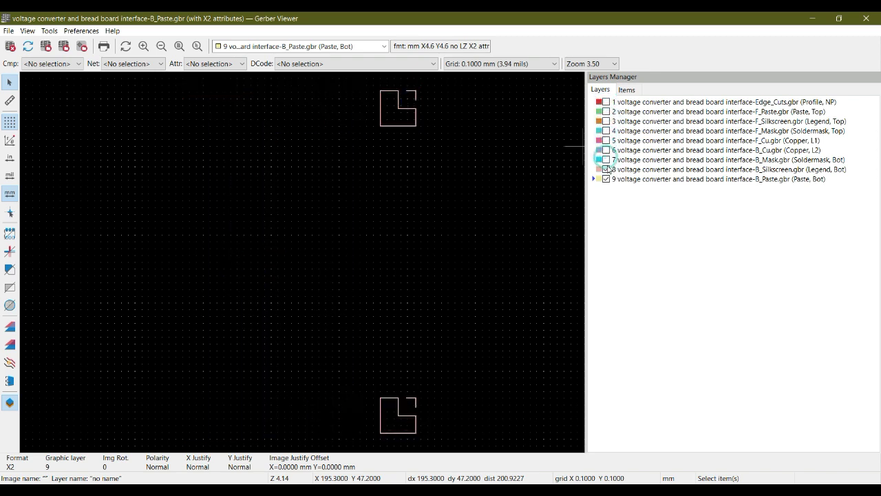
pyautogui.click(606, 169)
pyautogui.click(607, 178)
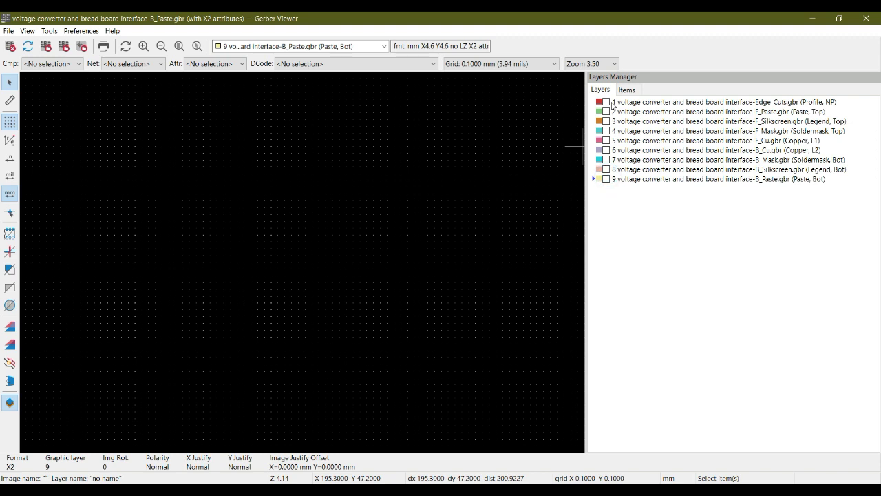
# Turn Edge_Cuts, F_Paste, F_Silkscreen, F_Mask, F_Cu, B_Cu, B_Mask, B_Silkscreen and B_Paste back on, one at a time
pyautogui.click(606, 102)
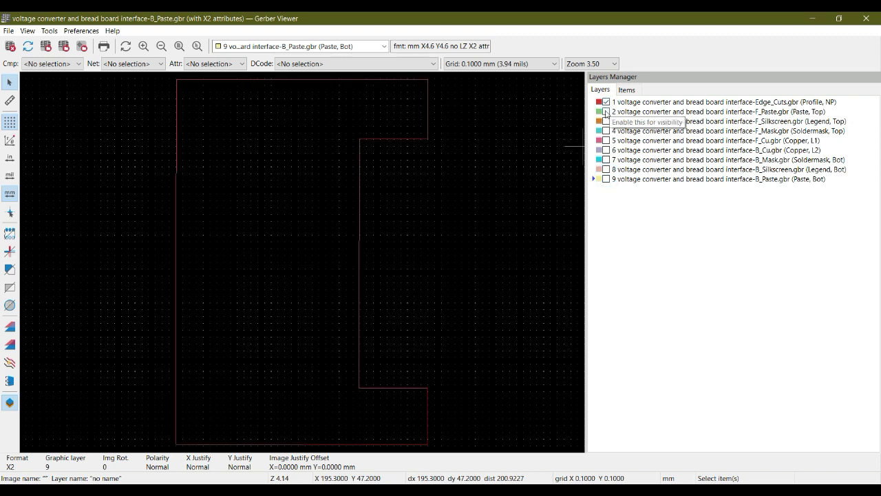
pyautogui.click(606, 112)
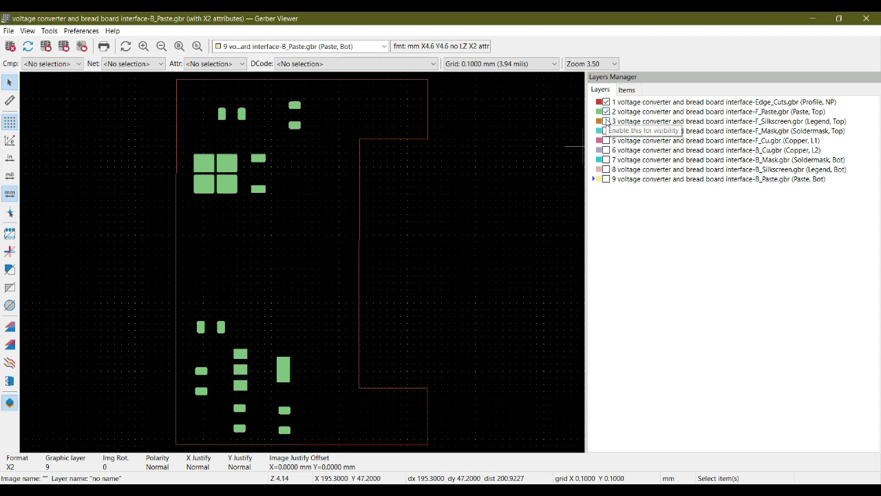
pyautogui.click(607, 121)
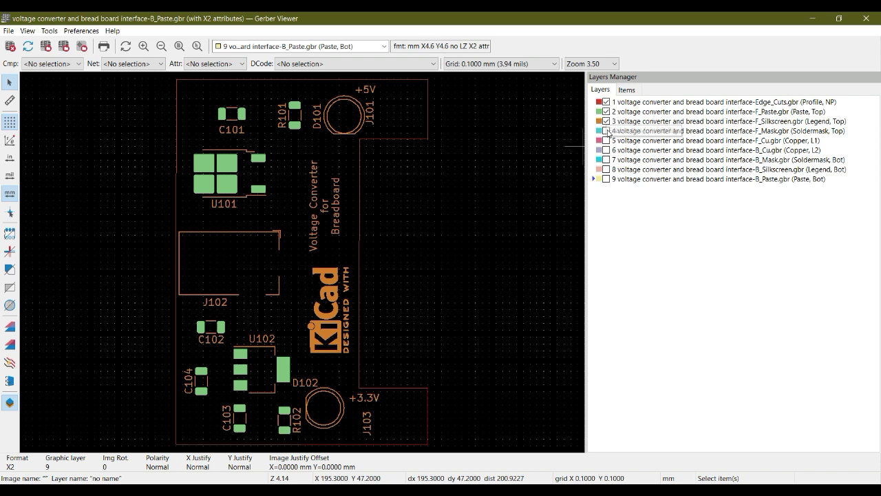
pyautogui.click(606, 131)
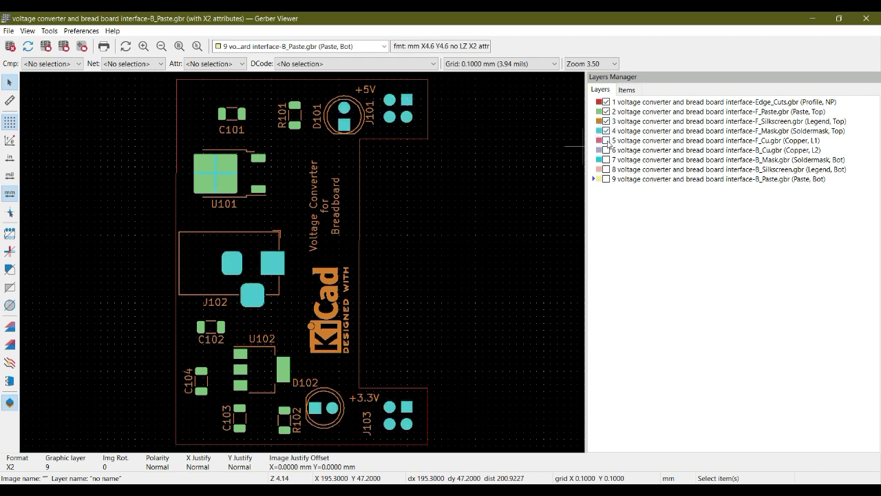
pyautogui.click(608, 142)
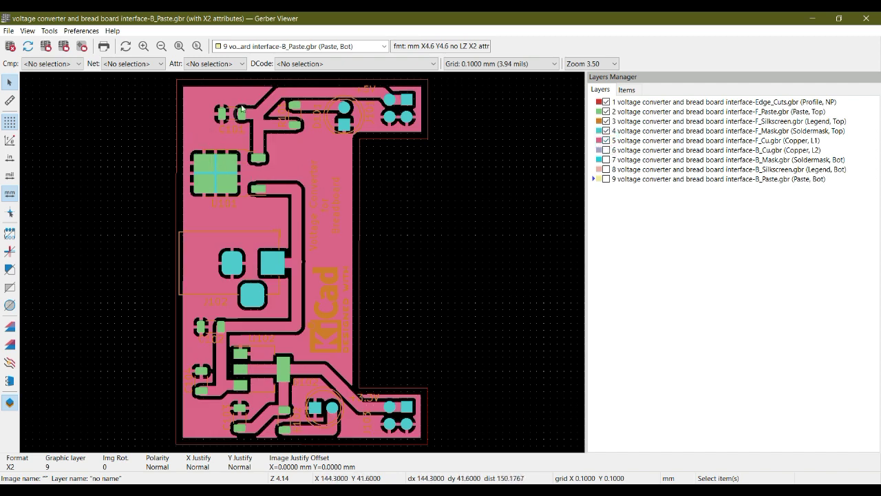
pyautogui.click(607, 150)
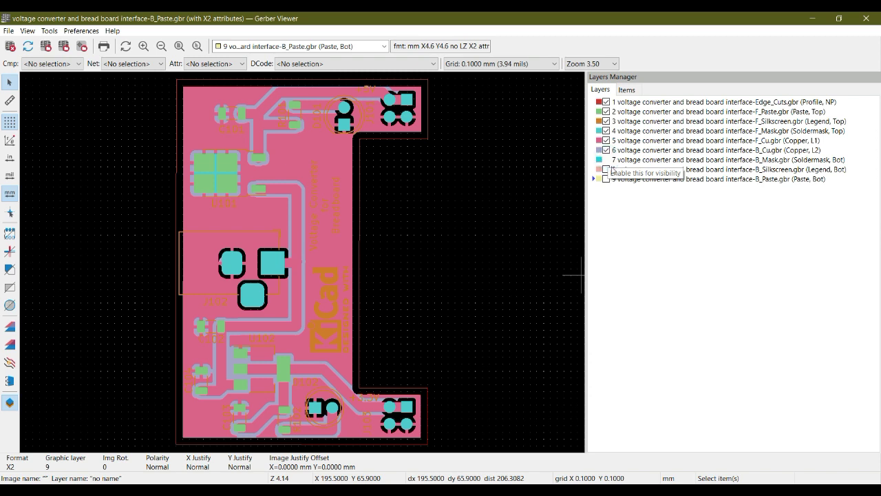
pyautogui.click(606, 160)
pyautogui.click(606, 169)
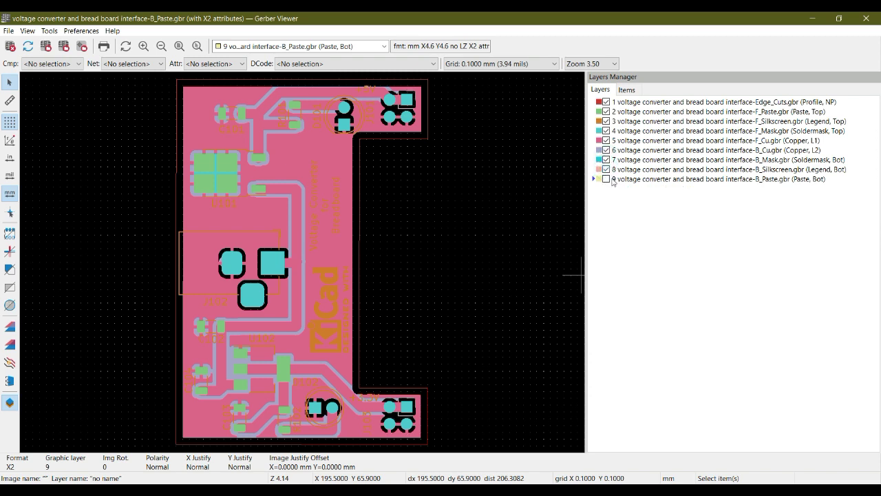
pyautogui.click(606, 179)
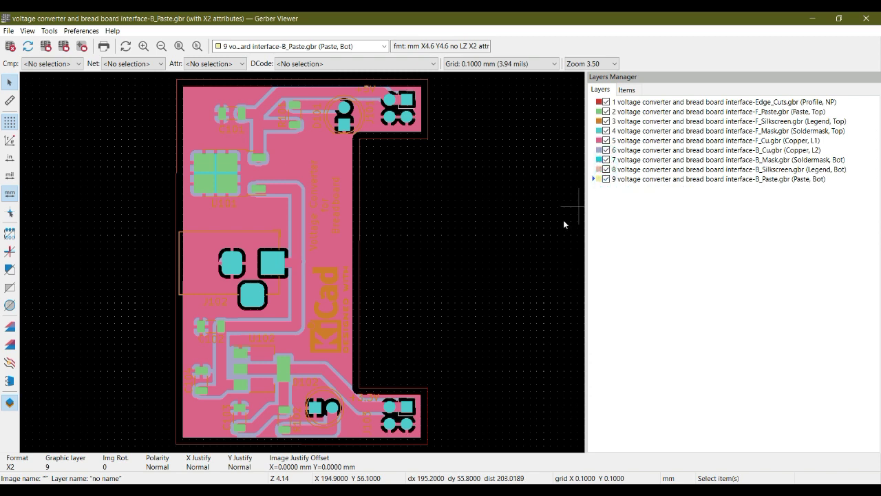